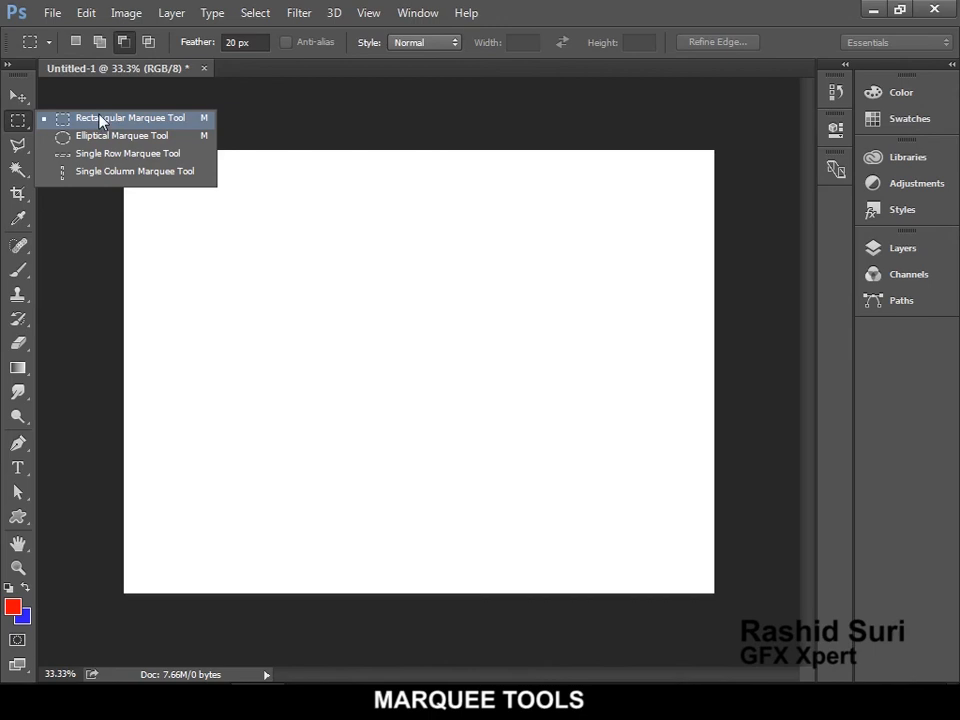
# - Draw several wide rectangular selections on the blank canvas with the Rectangular Marquee tool in Normal style
pyautogui.click(100, 120)
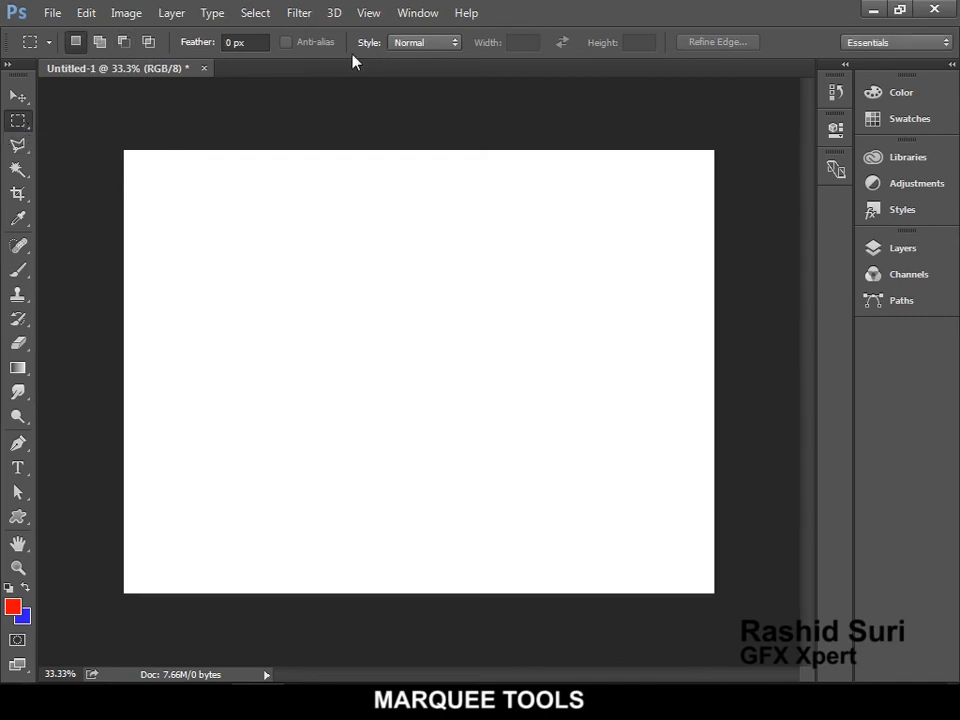
pyautogui.click(442, 46)
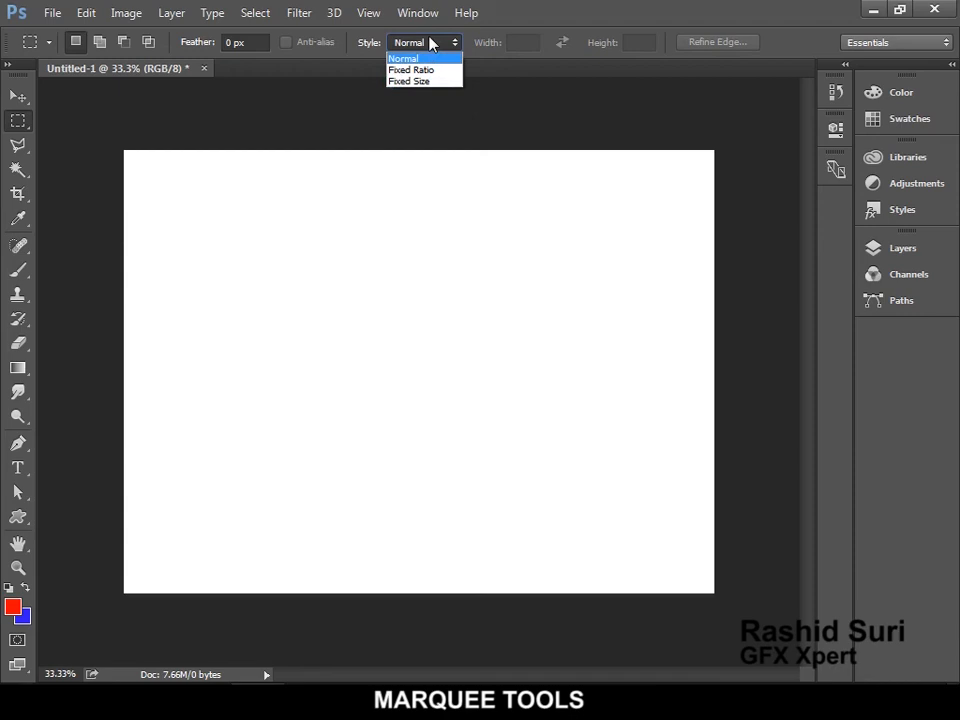
pyautogui.click(432, 43)
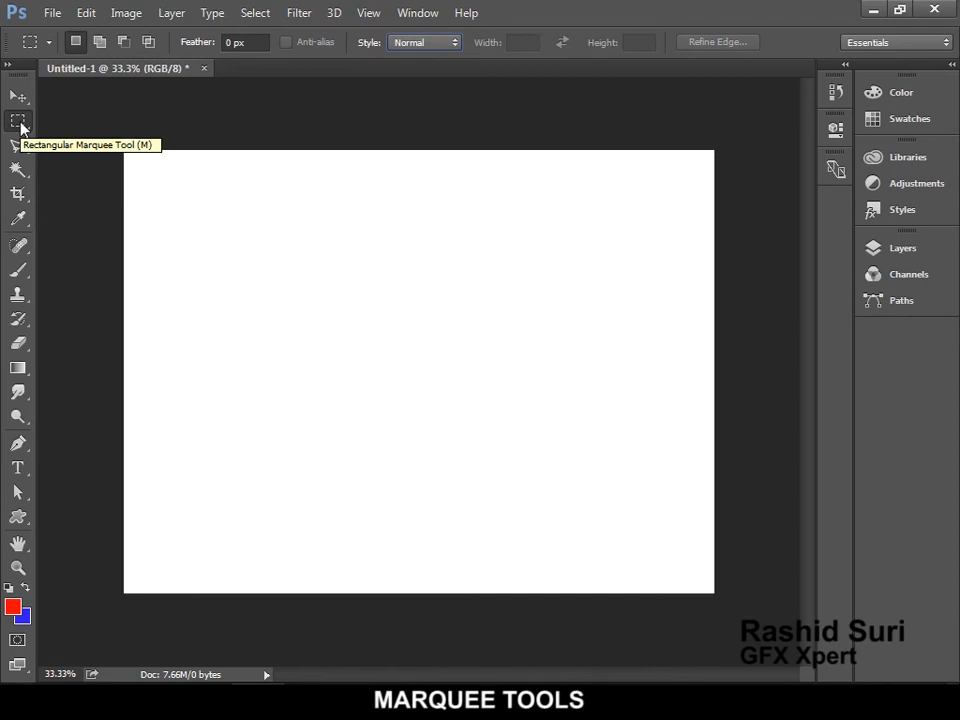
pyautogui.moveTo(251, 249); pyautogui.dragTo(586, 346)
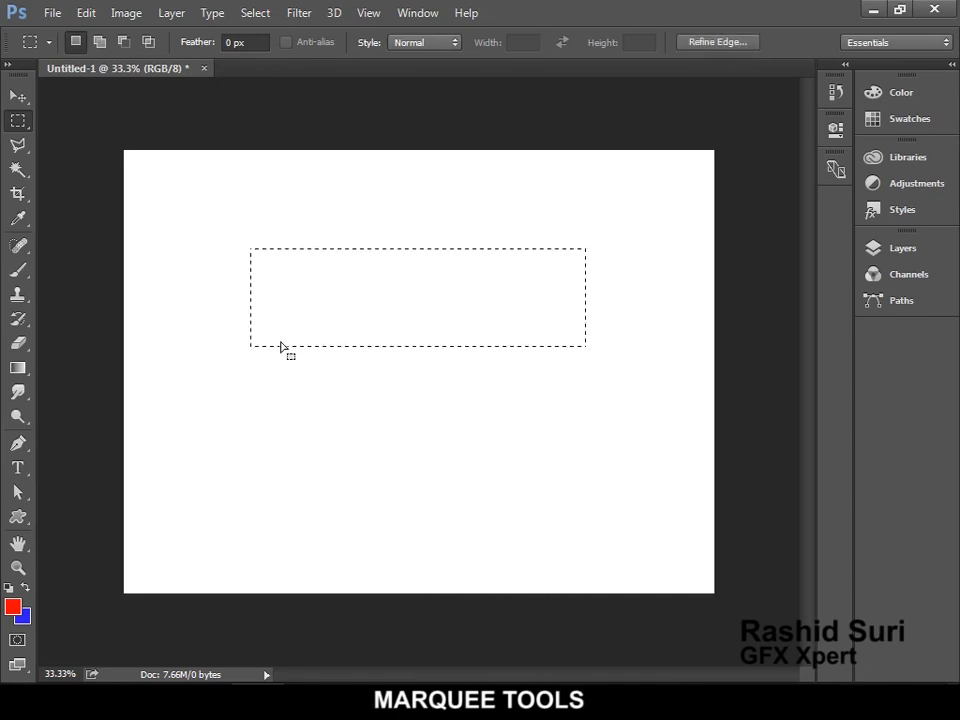
pyautogui.moveTo(218, 307); pyautogui.dragTo(579, 413)
pyautogui.moveTo(313, 322); pyautogui.dragTo(596, 399)
pyautogui.moveTo(223, 251); pyautogui.dragTo(580, 359)
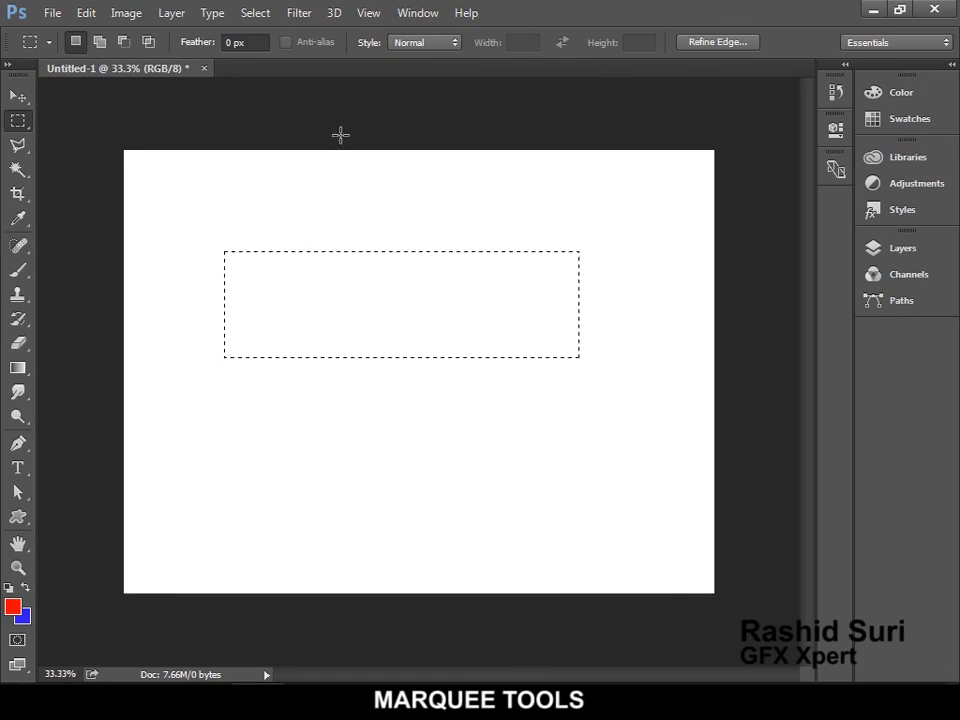
# - Draw constrained square selections, one from a corner and one outward from near the canvas centre, and deselect
pyautogui.moveTo(225, 238); pyautogui.dragTo(445, 429)
pyautogui.moveTo(446, 369); pyautogui.dragTo(585, 507)
pyautogui.press('shift')
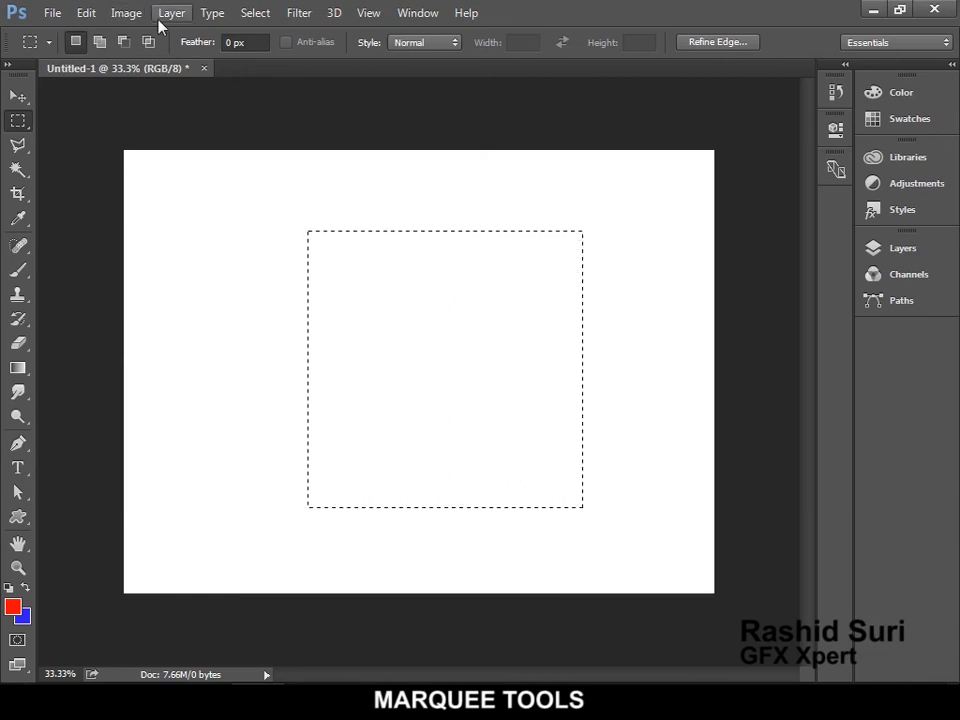
pyautogui.click(262, 16)
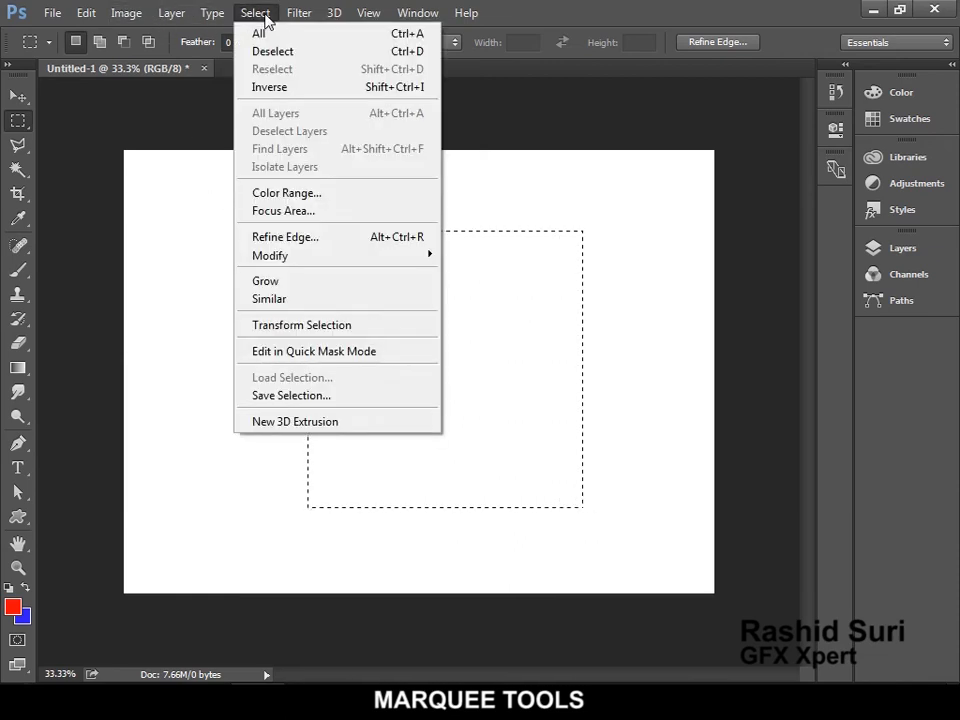
pyautogui.click(407, 55)
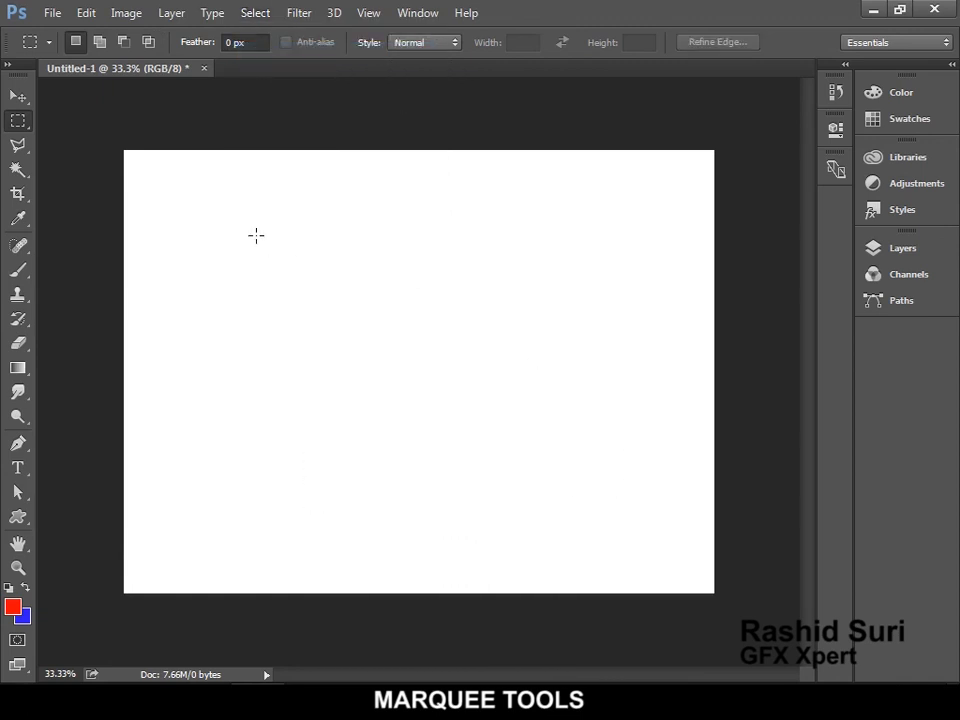
# - Draw square selections in Fixed Ratio style at 1:1, and a wide one with the ratio width set to 2
pyautogui.click(422, 43)
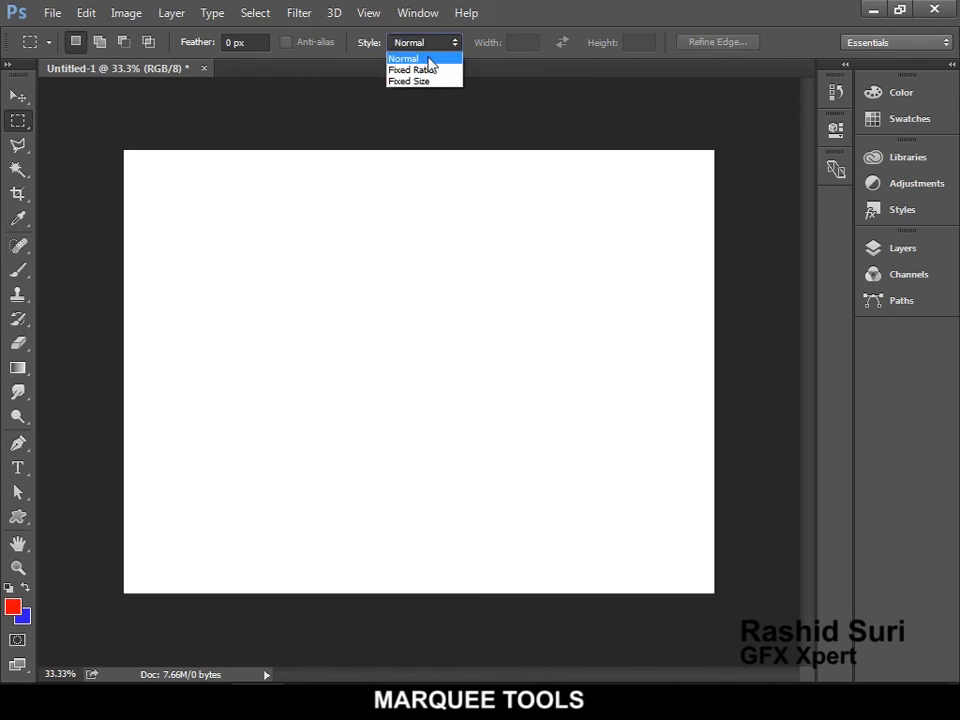
pyautogui.click(420, 70)
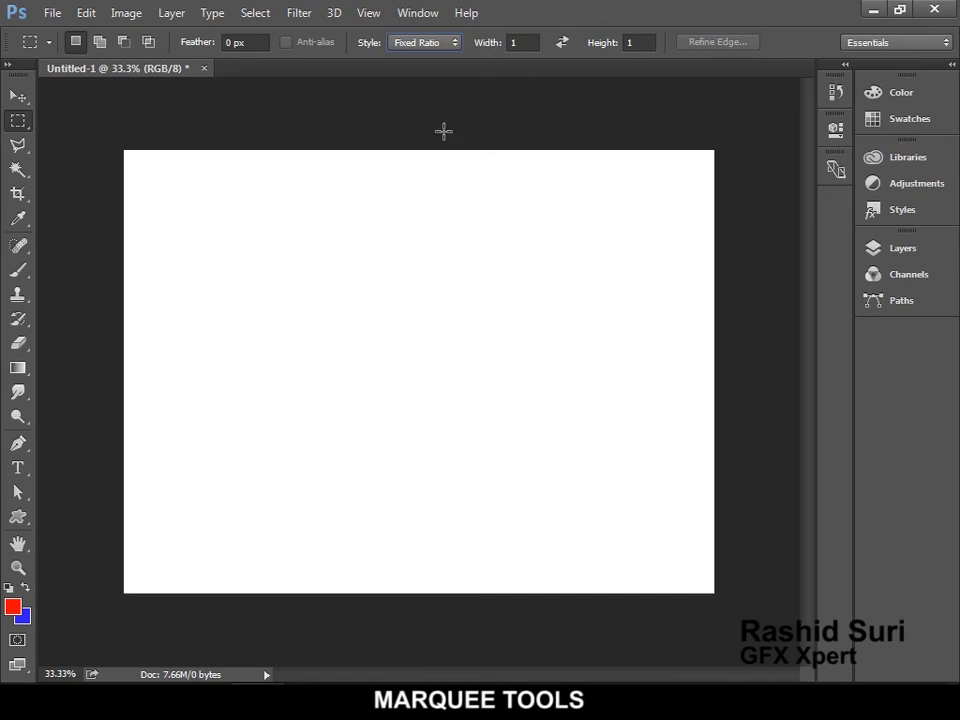
pyautogui.moveTo(289, 250)
pyautogui.mouseDown()
pyautogui.moveTo(606, 489)
pyautogui.moveTo(300, 328)
pyautogui.moveTo(657, 519)
pyautogui.moveTo(306, 332)
pyautogui.moveTo(636, 499)
pyautogui.moveTo(364, 375)
pyautogui.moveTo(591, 495)
pyautogui.moveTo(384, 384)
pyautogui.moveTo(551, 463)
pyautogui.moveTo(505, 437)
pyautogui.mouseUp()
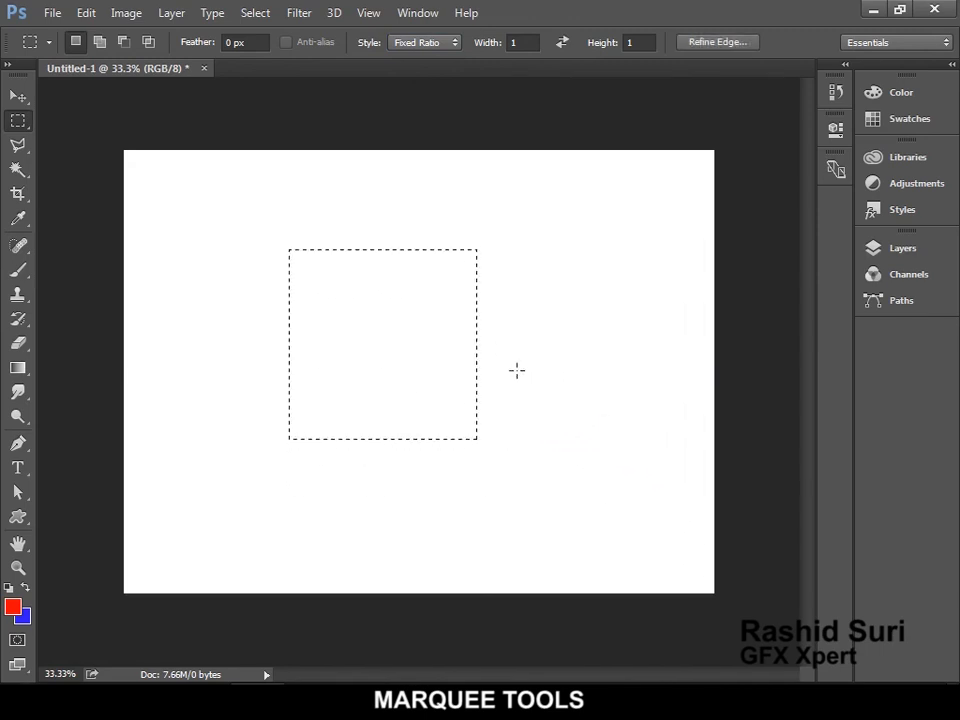
pyautogui.moveTo(586, 295); pyautogui.dragTo(413, 470)
pyautogui.moveTo(268, 228); pyautogui.dragTo(488, 450)
pyautogui.moveTo(241, 239)
pyautogui.mouseDown()
pyautogui.moveTo(506, 448)
pyautogui.moveTo(456, 454)
pyautogui.mouseUp()
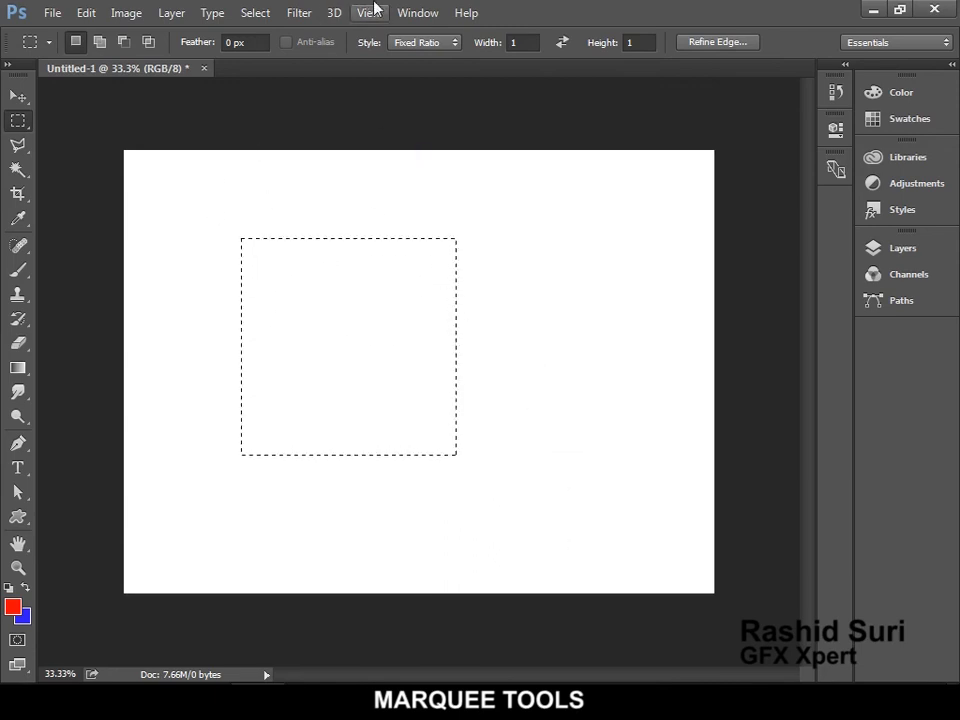
pyautogui.click(521, 41)
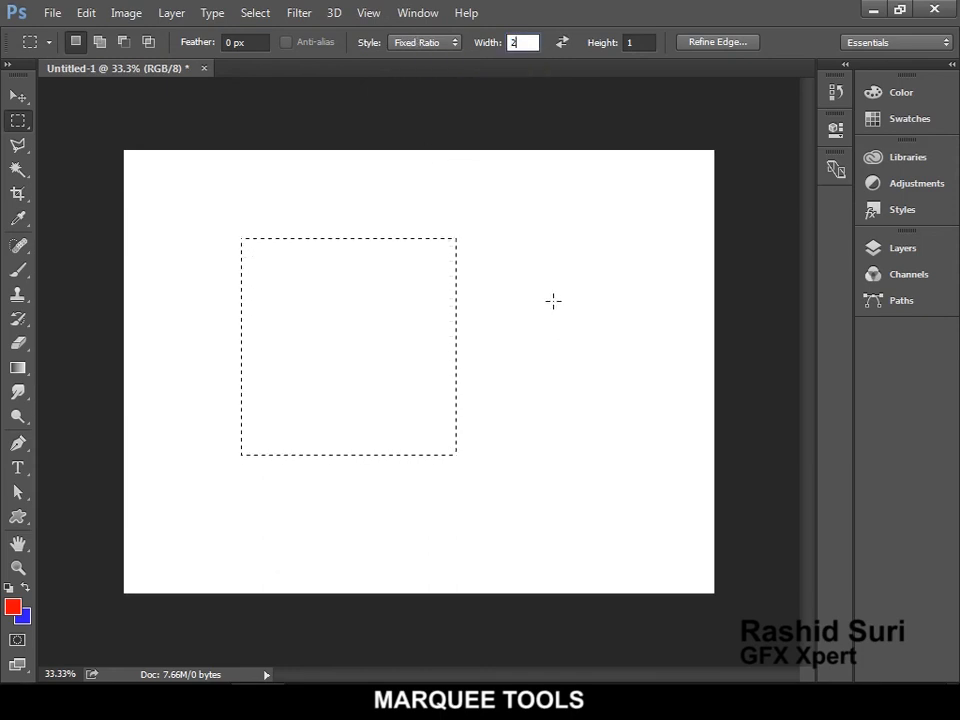
pyautogui.moveTo(565, 270); pyautogui.dragTo(230, 428)
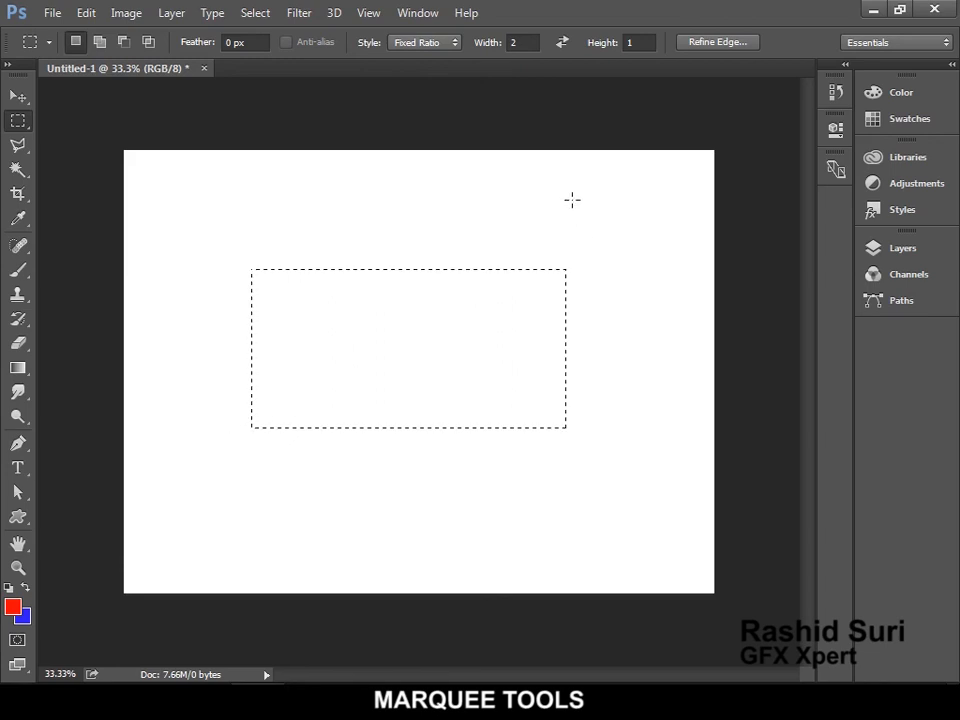
# - Set the Rectangular Marquee style to Fixed Size with a width and height of 200 px
pyautogui.click(416, 42)
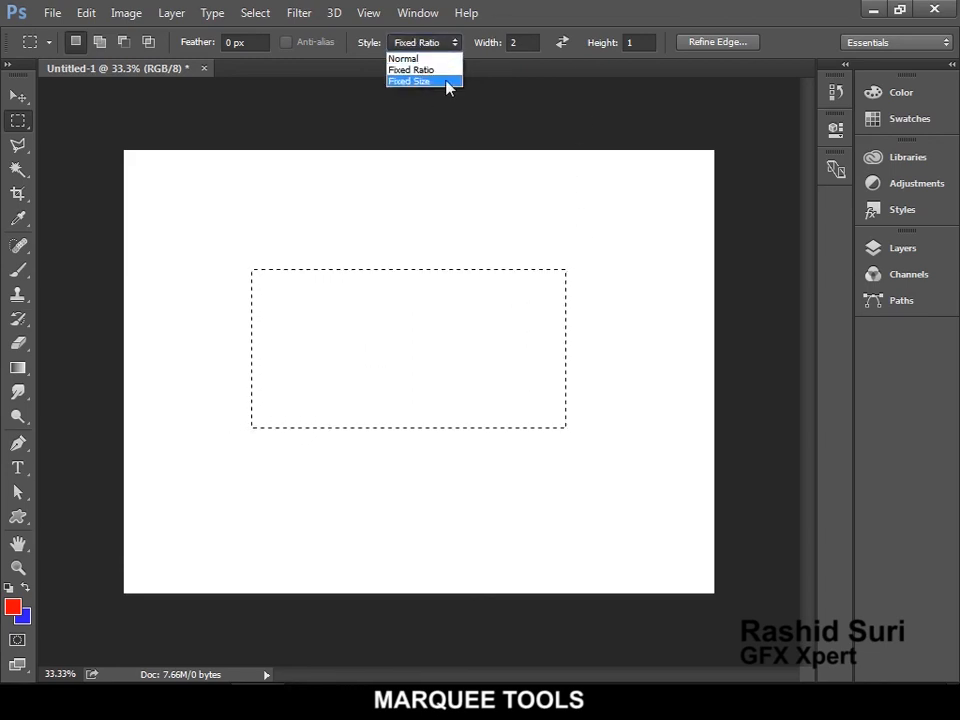
pyautogui.click(446, 82)
pyautogui.click(522, 42)
pyautogui.write('200')
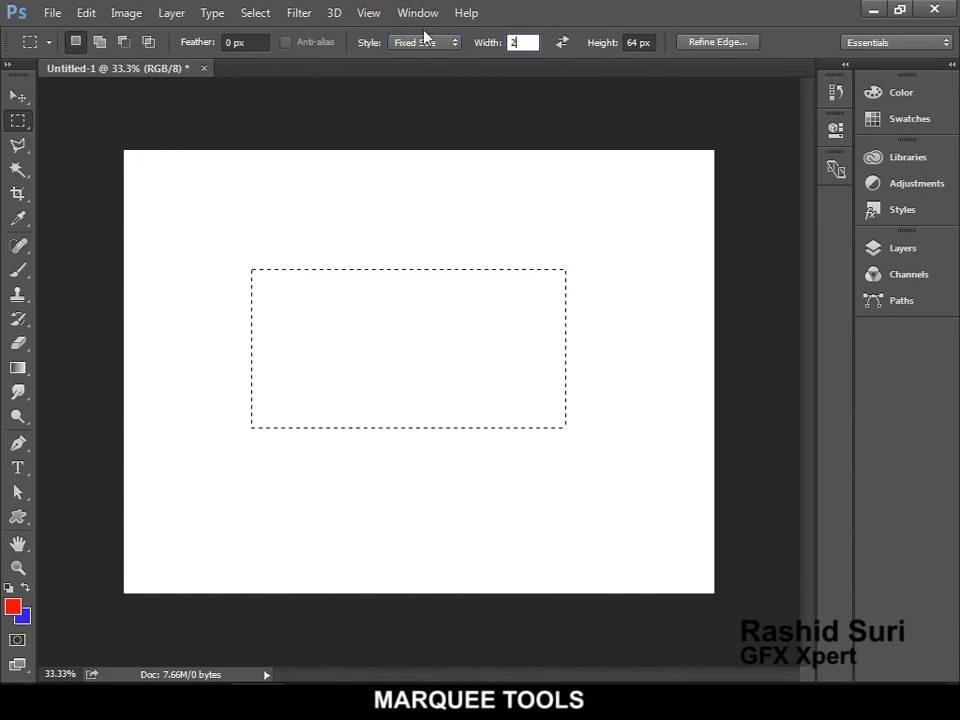
pyautogui.click(643, 48)
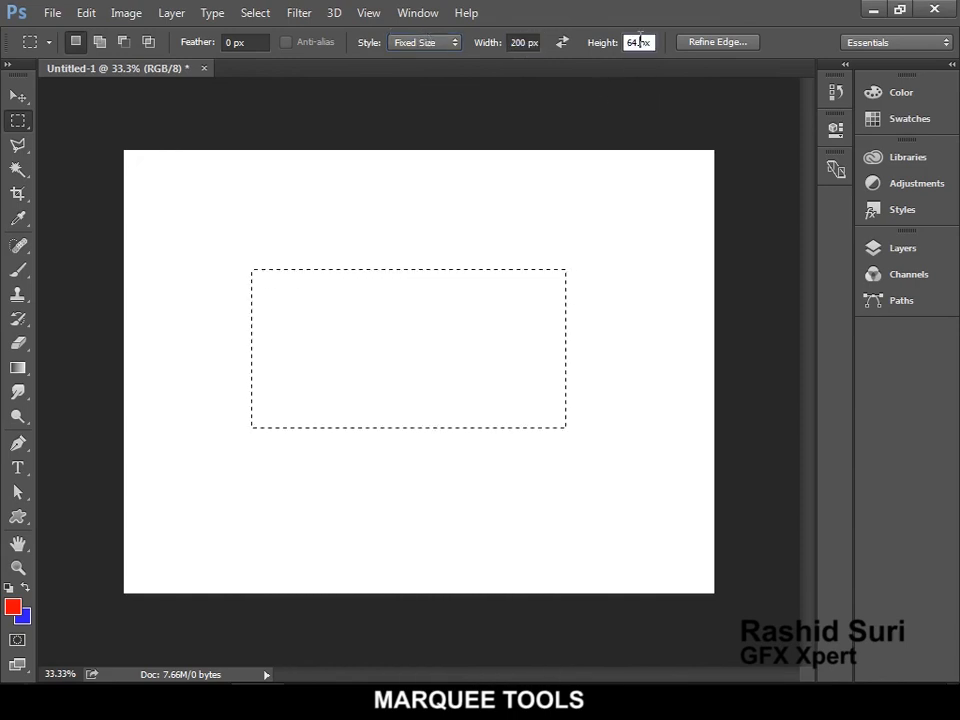
pyautogui.write('200')
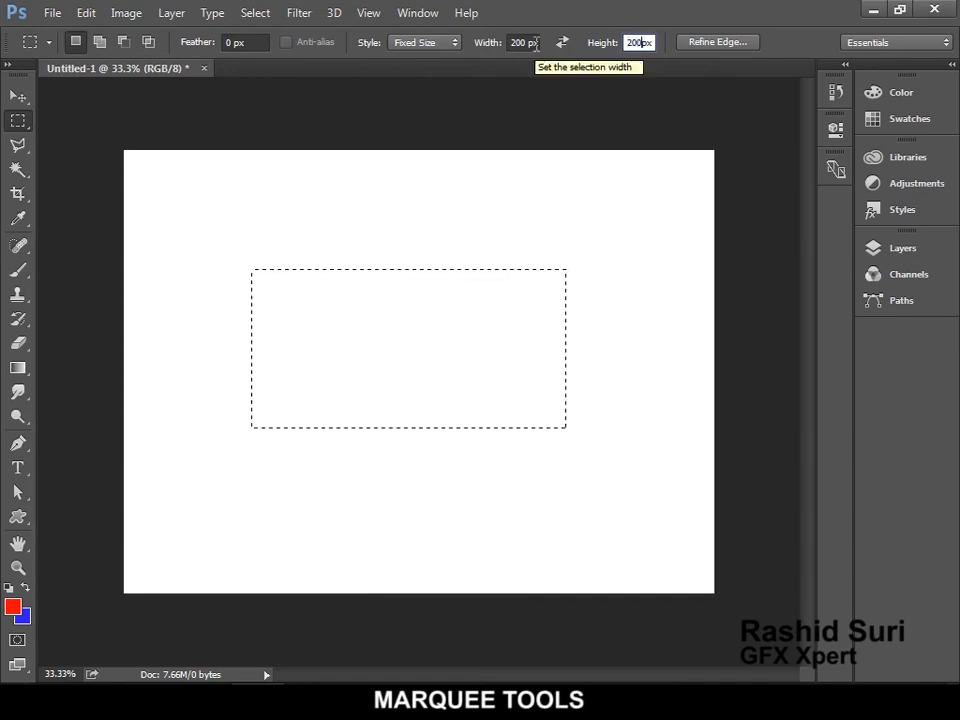
# - Place the 200 px square selection at several spots, ending in the lower-right part of the canvas
pyautogui.click(277, 214)
pyautogui.moveTo(277, 214); pyautogui.dragTo(387, 297)
pyautogui.moveTo(277, 259); pyautogui.dragTo(352, 312)
pyautogui.moveTo(240, 260); pyautogui.dragTo(408, 367)
pyautogui.moveTo(287, 292); pyautogui.dragTo(497, 427)
pyautogui.moveTo(379, 340); pyautogui.dragTo(508, 424)
pyautogui.moveTo(270, 270); pyautogui.dragTo(514, 412)
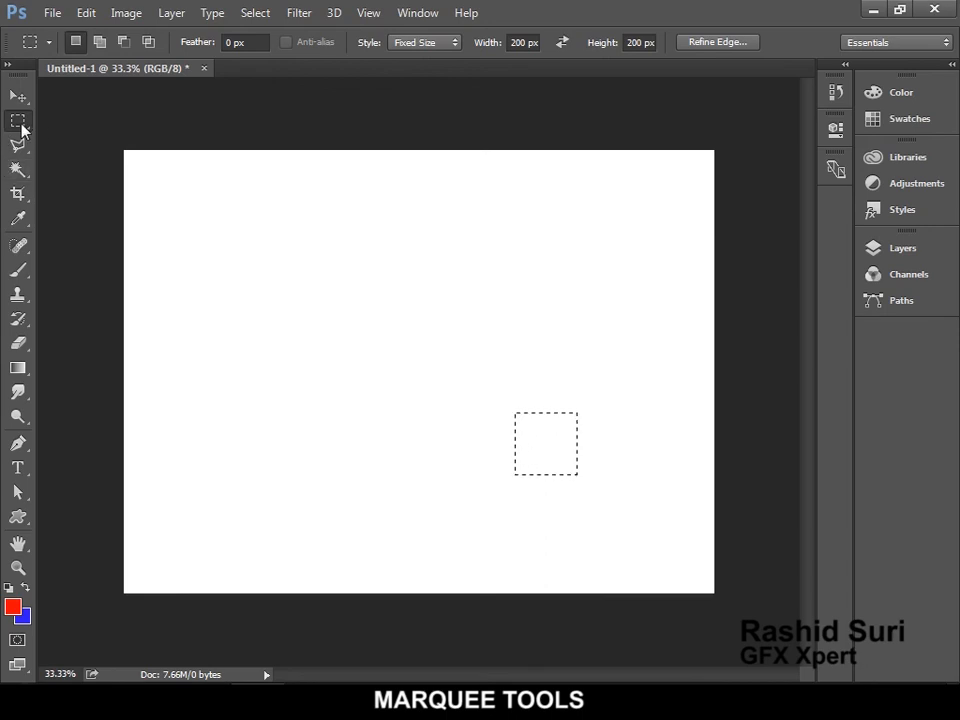
# - Draw a wide elliptical selection across the middle of the canvas with the Elliptical Marquee tool in new-selection mode
pyautogui.rightClick(18, 121)
pyautogui.click(126, 137)
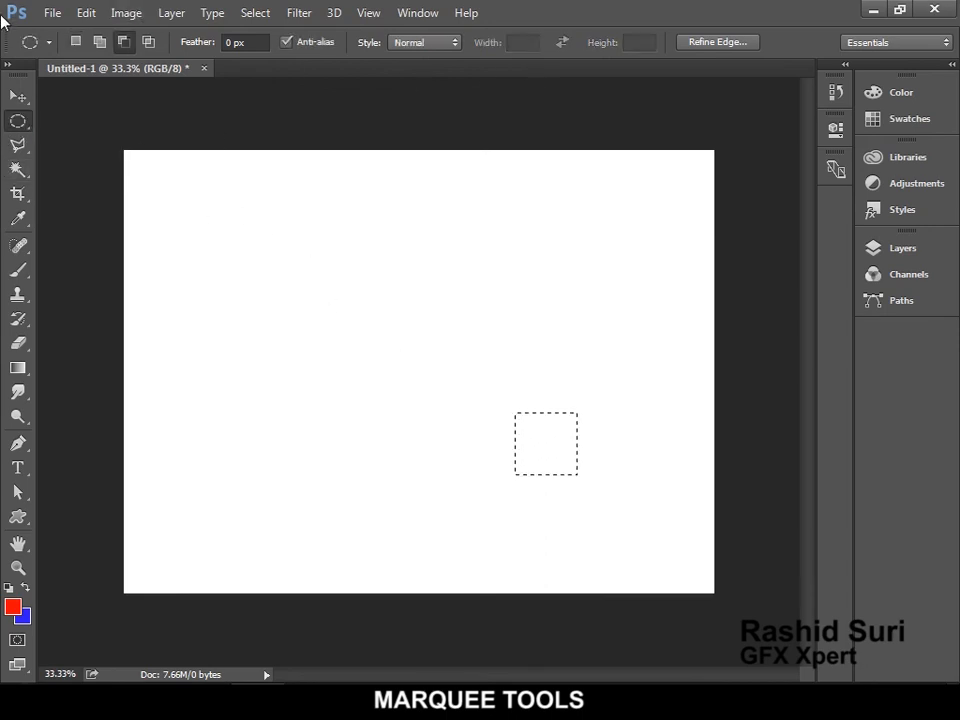
pyautogui.click(76, 41)
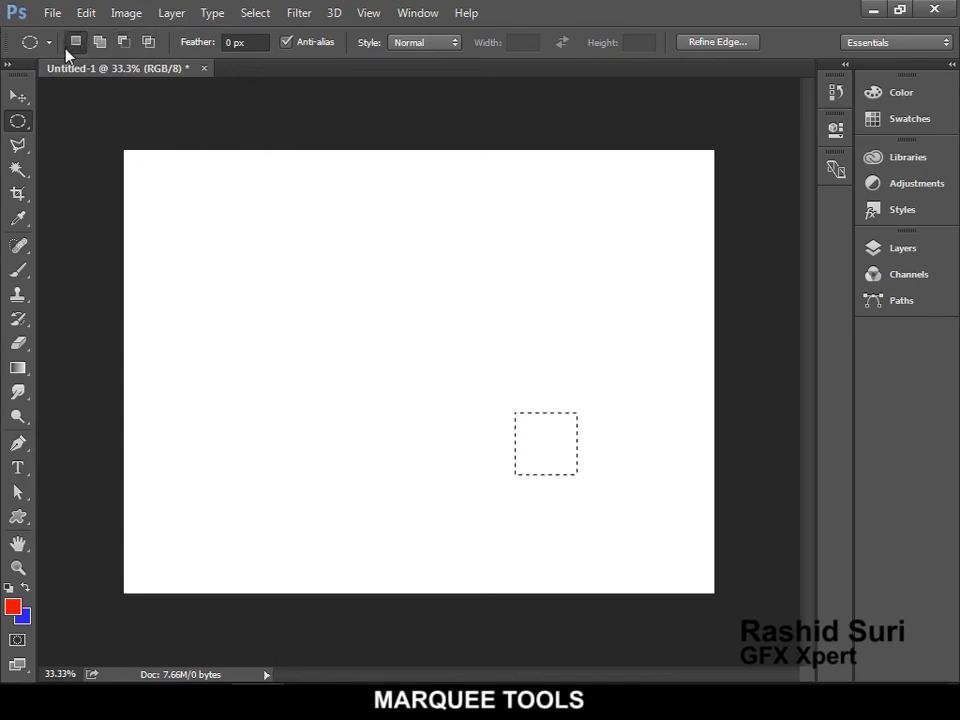
pyautogui.moveTo(272, 280); pyautogui.dragTo(560, 384)
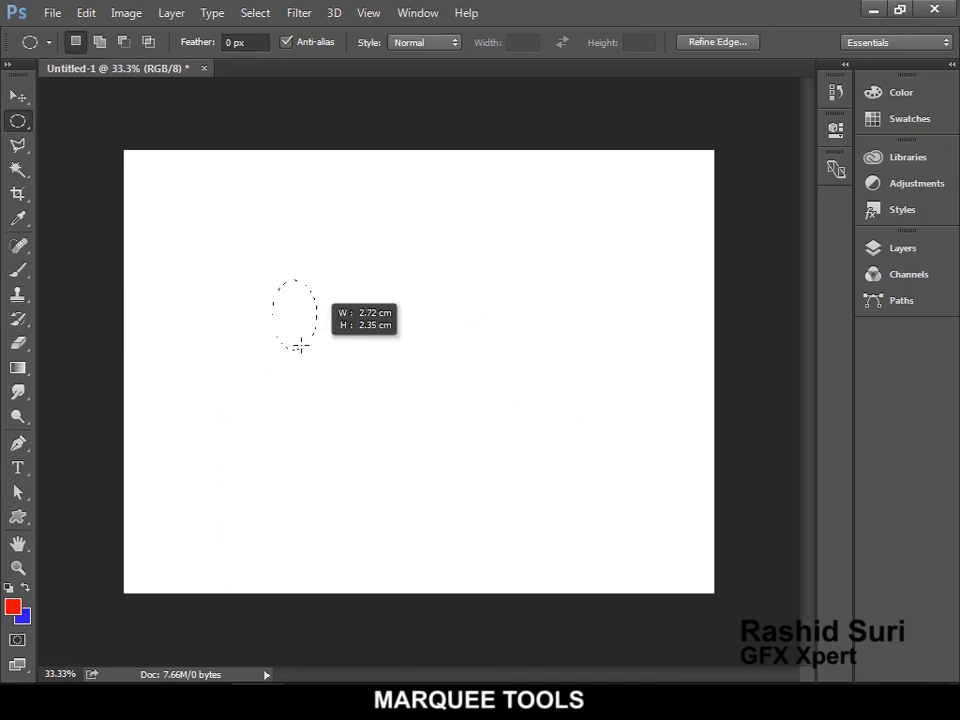
pyautogui.moveTo(403, 381); pyautogui.dragTo(610, 453)
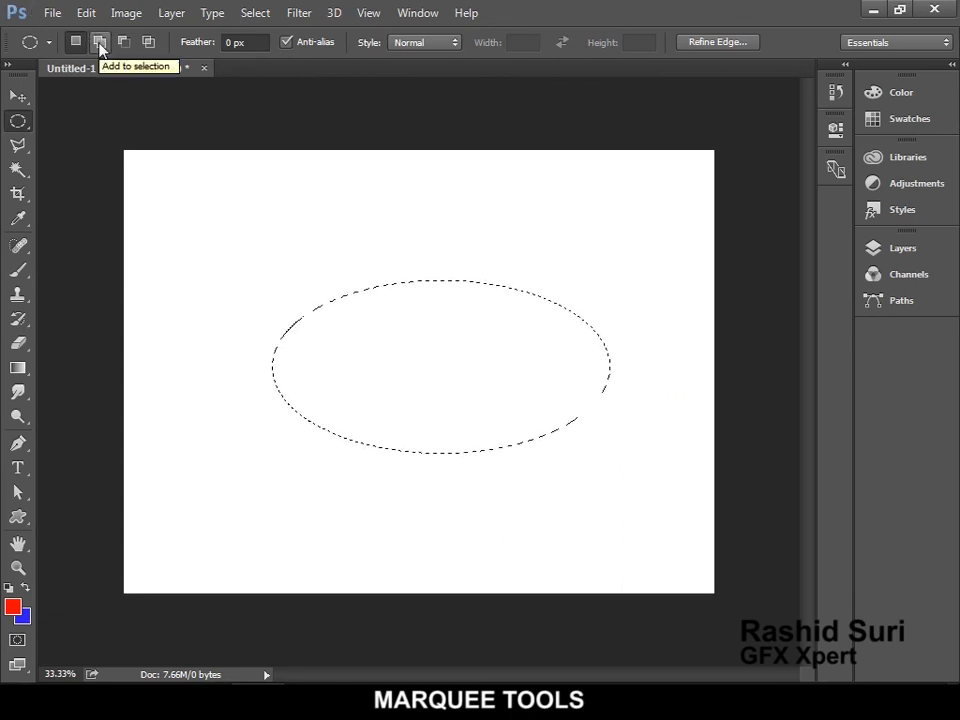
# - Add a tall narrow ellipse crossing the wide elliptical selection, and subtract a thin horizontal ellipse across its middle
pyautogui.click(100, 43)
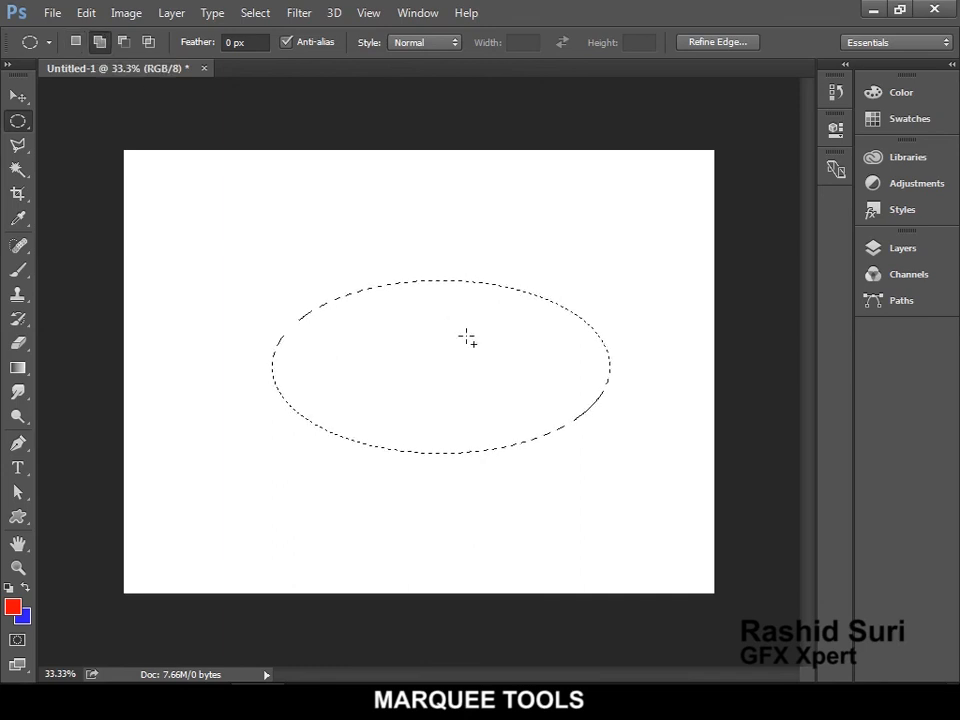
pyautogui.moveTo(400, 216); pyautogui.dragTo(488, 551)
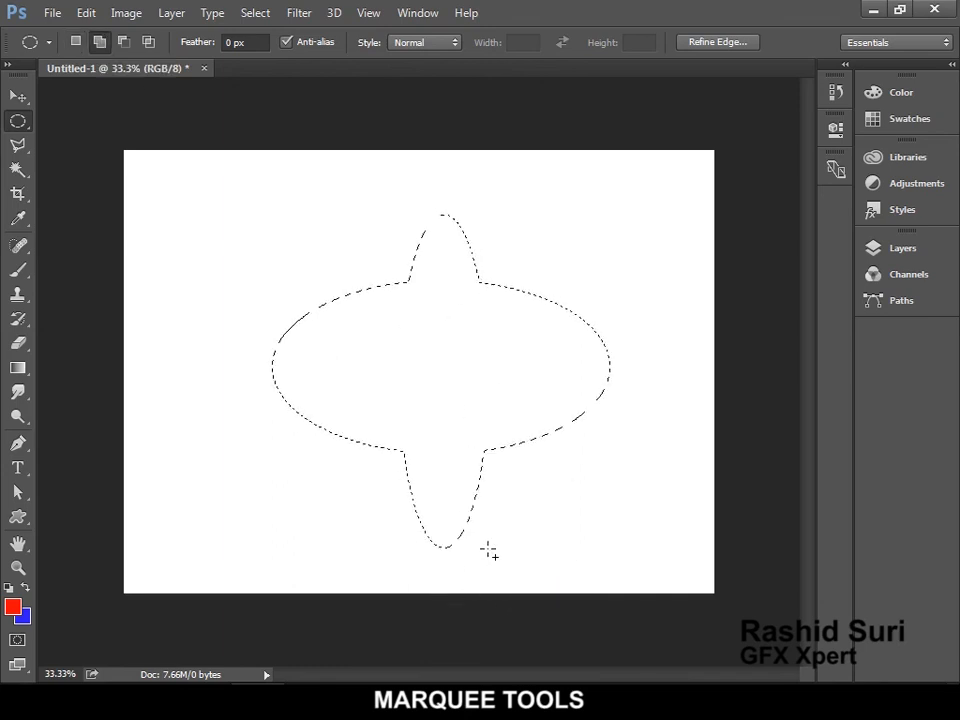
pyautogui.click(127, 43)
pyautogui.moveTo(407, 376); pyautogui.dragTo(612, 379)
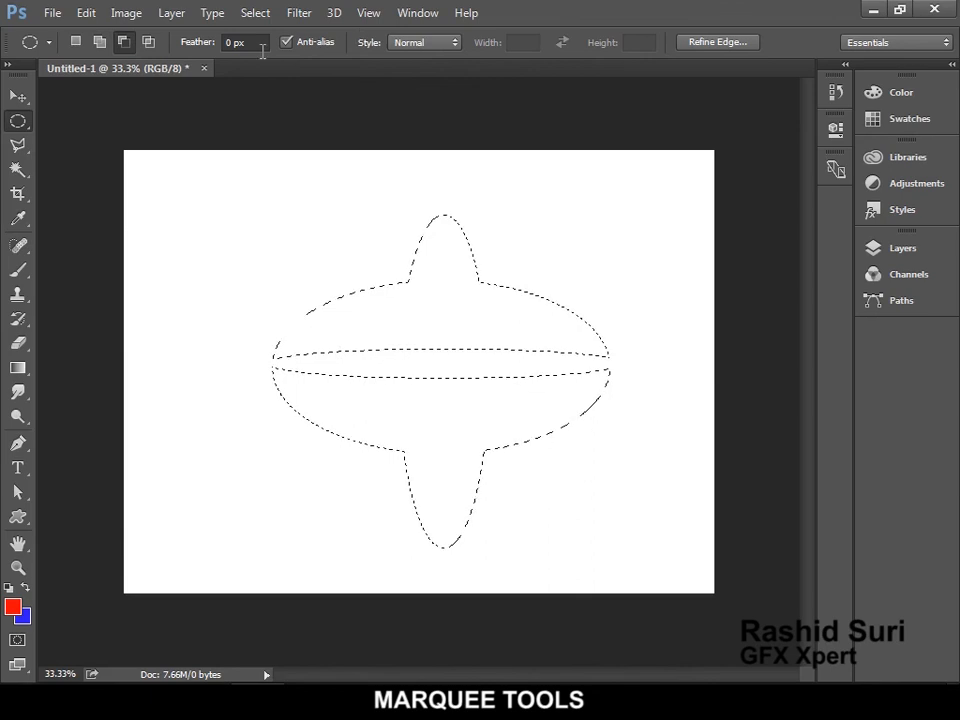
# - Switch the Elliptical Marquee to intersect mode and create a new empty layer above the Background
pyautogui.click(148, 44)
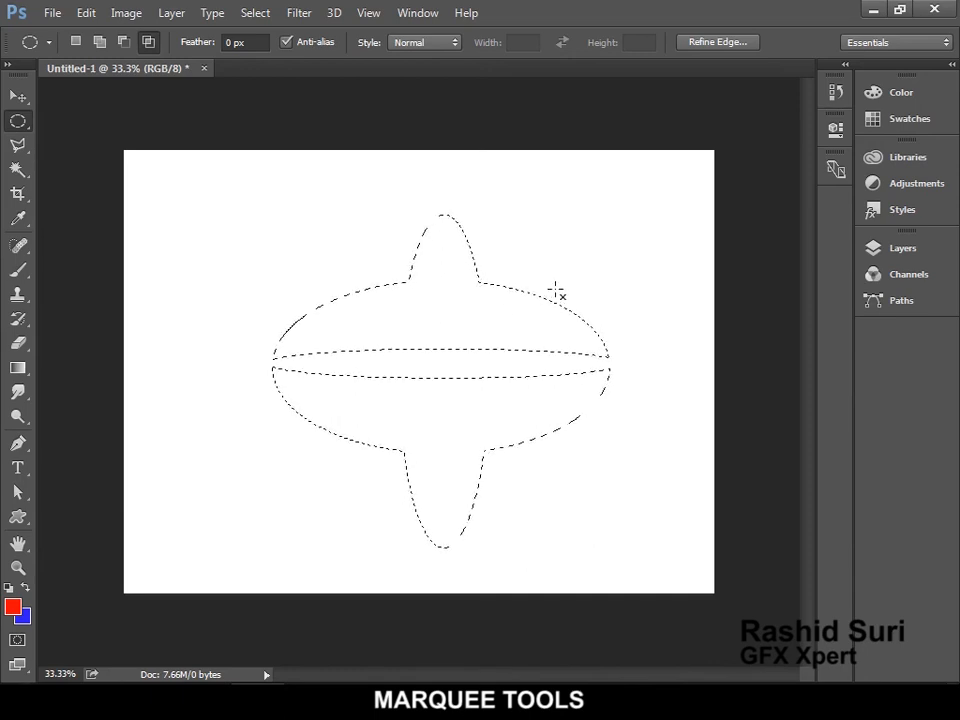
pyautogui.click(900, 248)
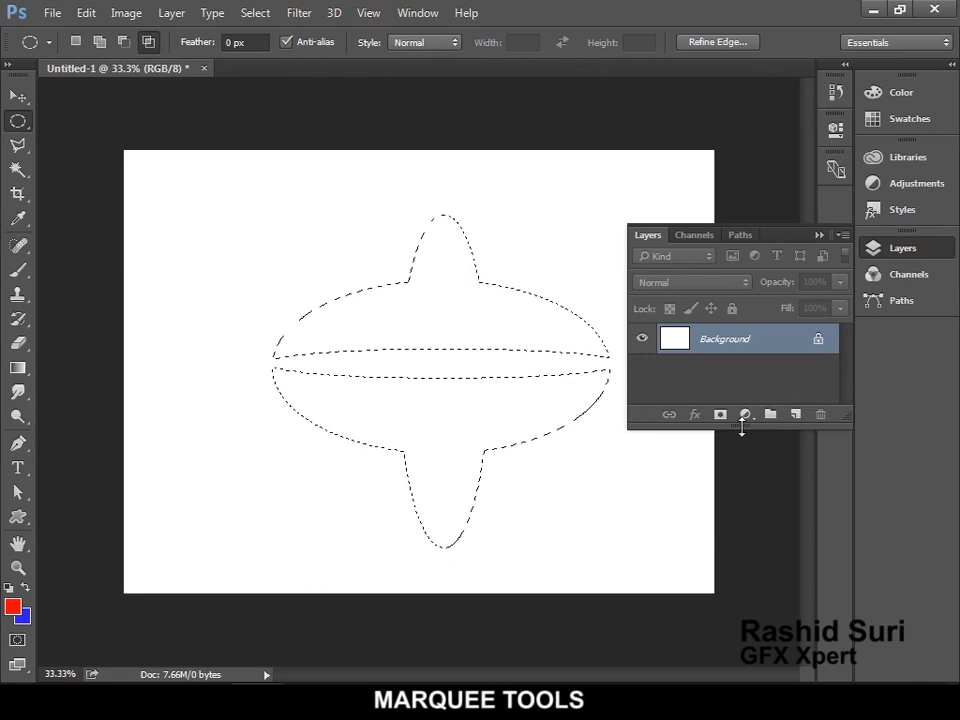
pyautogui.moveTo(742, 428); pyautogui.dragTo(738, 510)
pyautogui.click(795, 496)
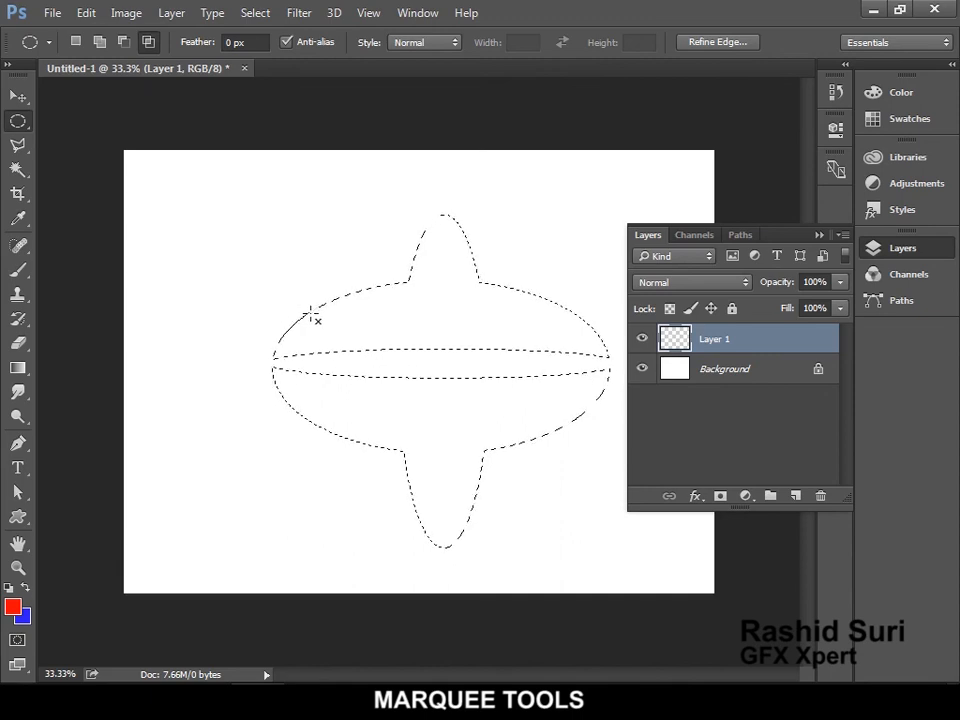
# - Fill the combined elliptical selection on Layer 1 with the red foreground colour using the Paint Bucket tool
pyautogui.click(9, 66)
pyautogui.click(52, 229)
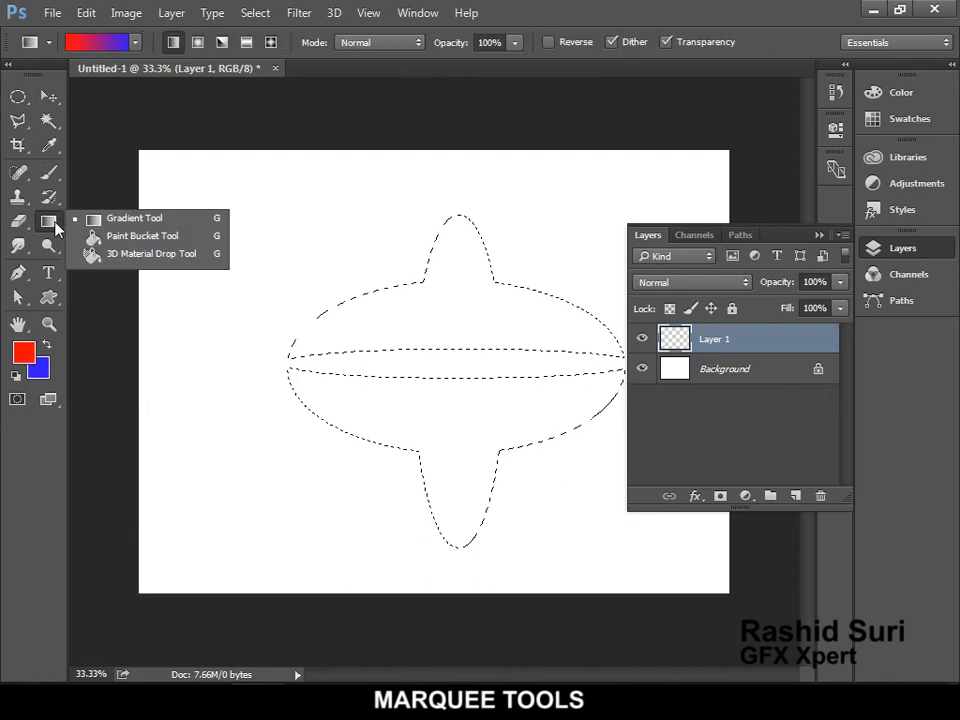
pyautogui.click(128, 240)
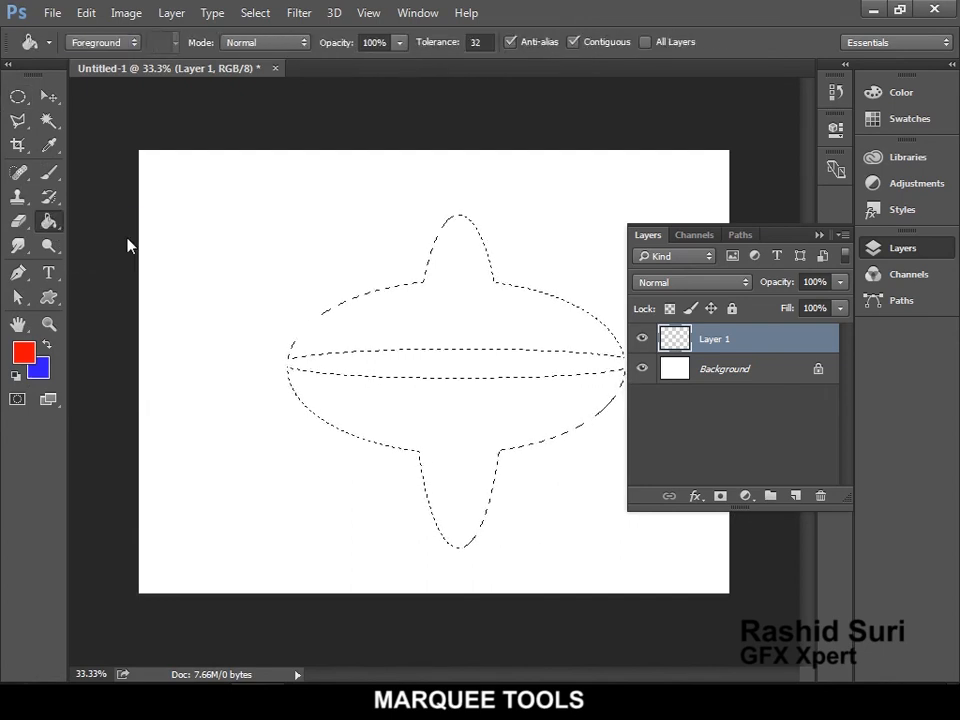
pyautogui.click(454, 306)
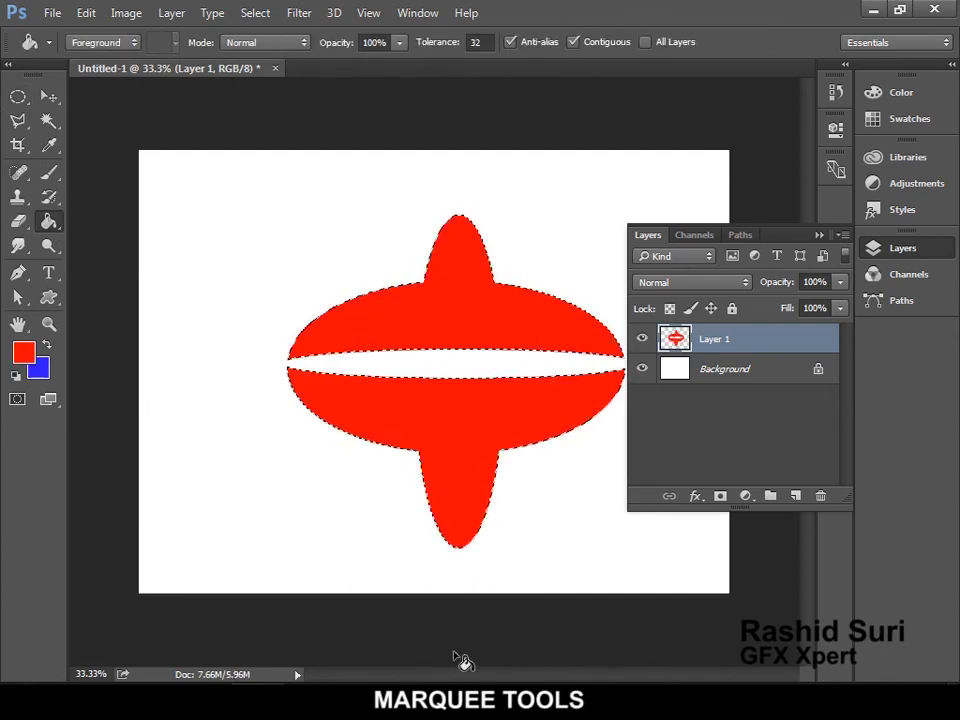
# - Hide the Background layer and invert the selection around the red shape
pyautogui.click(642, 370)
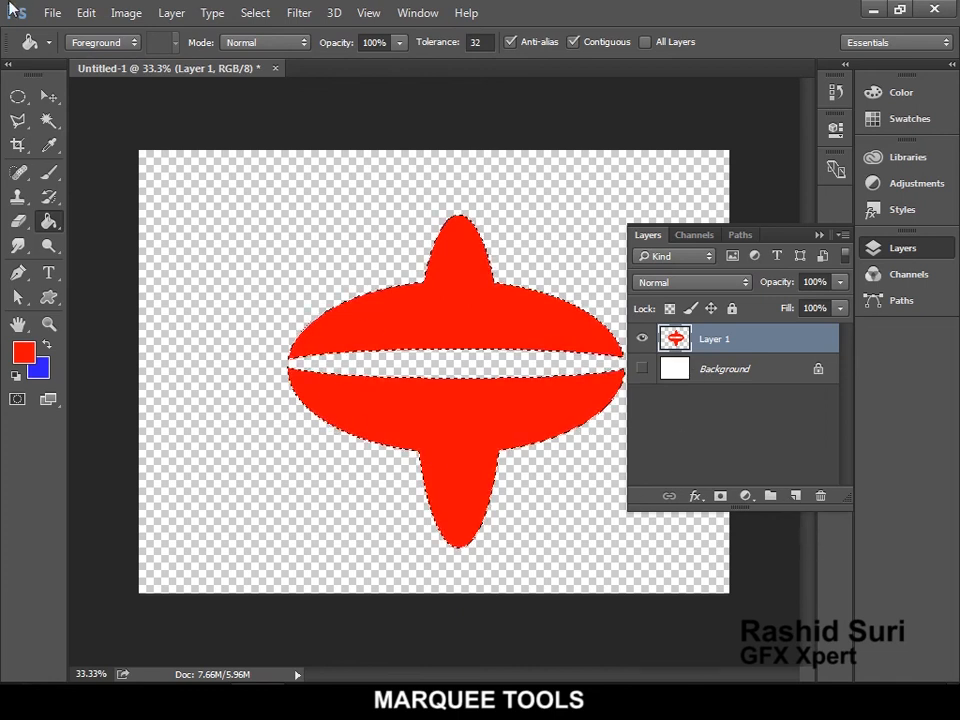
pyautogui.click(255, 15)
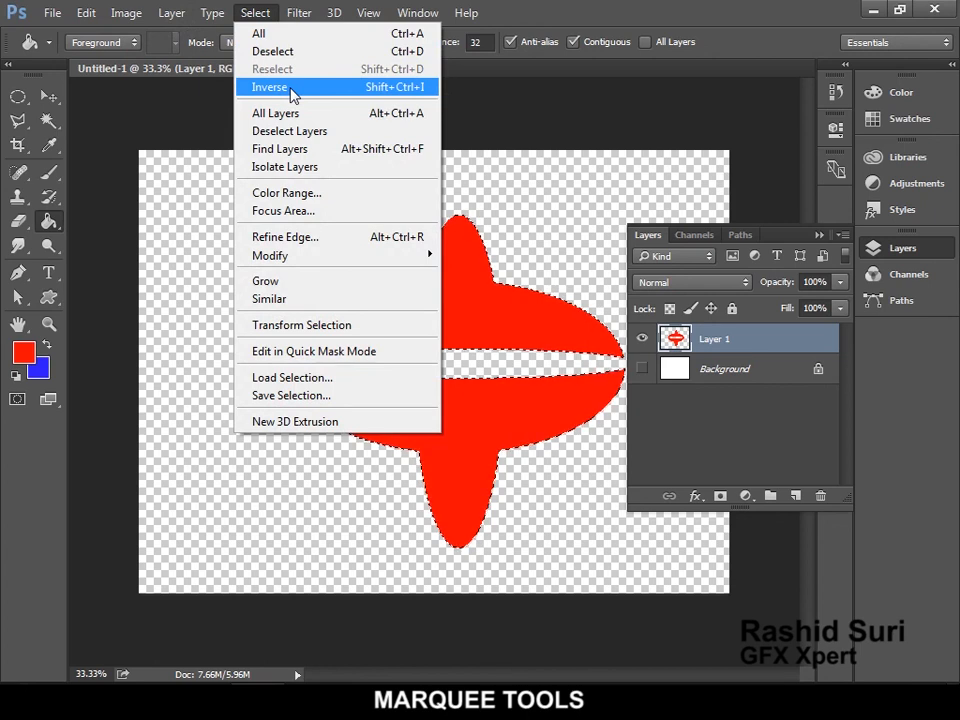
pyautogui.click(291, 89)
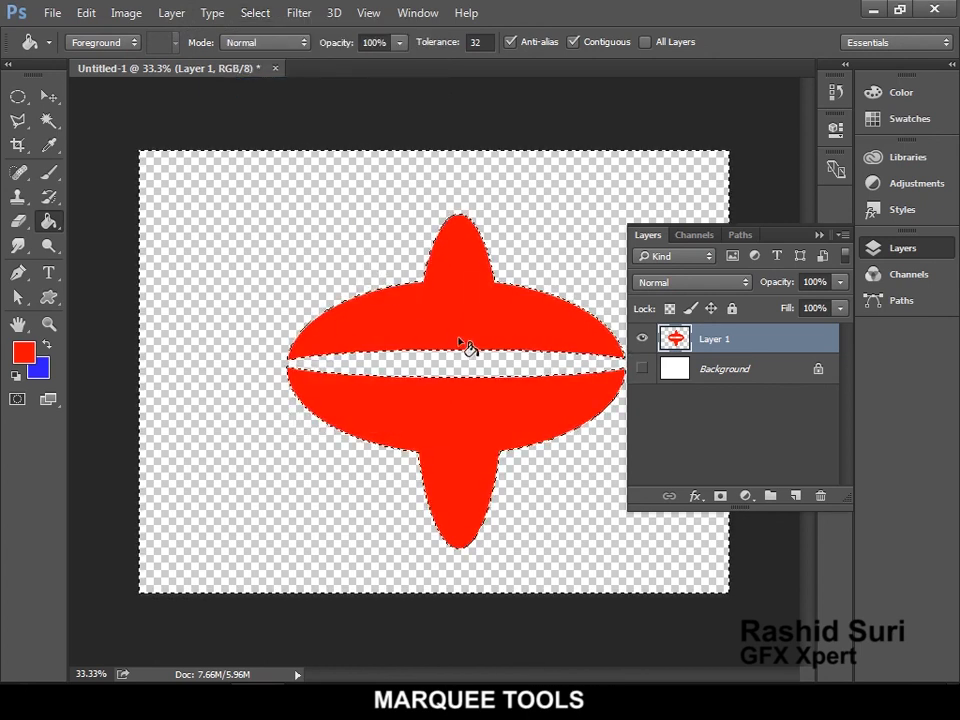
# - Create a new layer above Layer 1 and fill the inverted selection with the blue background colour using the Fill command
pyautogui.click(795, 496)
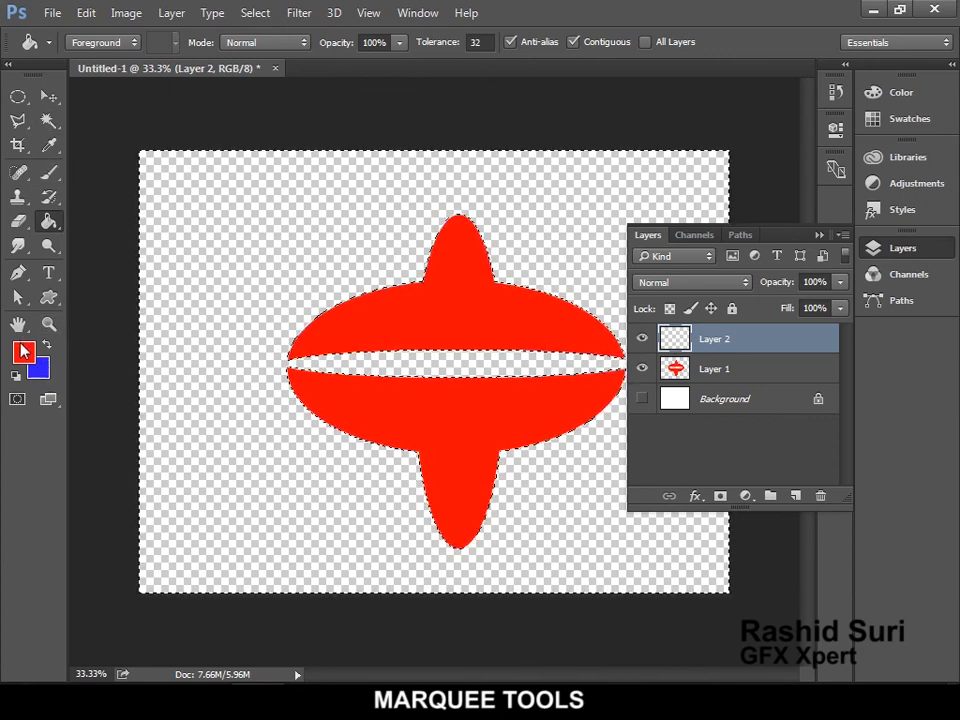
pyautogui.click(80, 13)
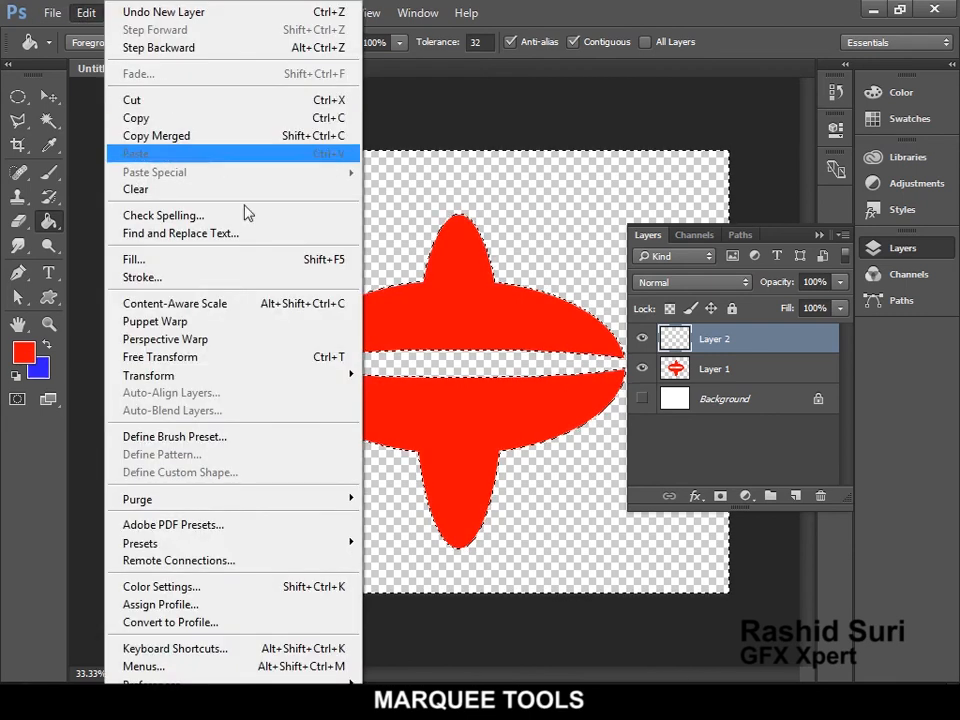
pyautogui.click(253, 258)
pyautogui.click(489, 195)
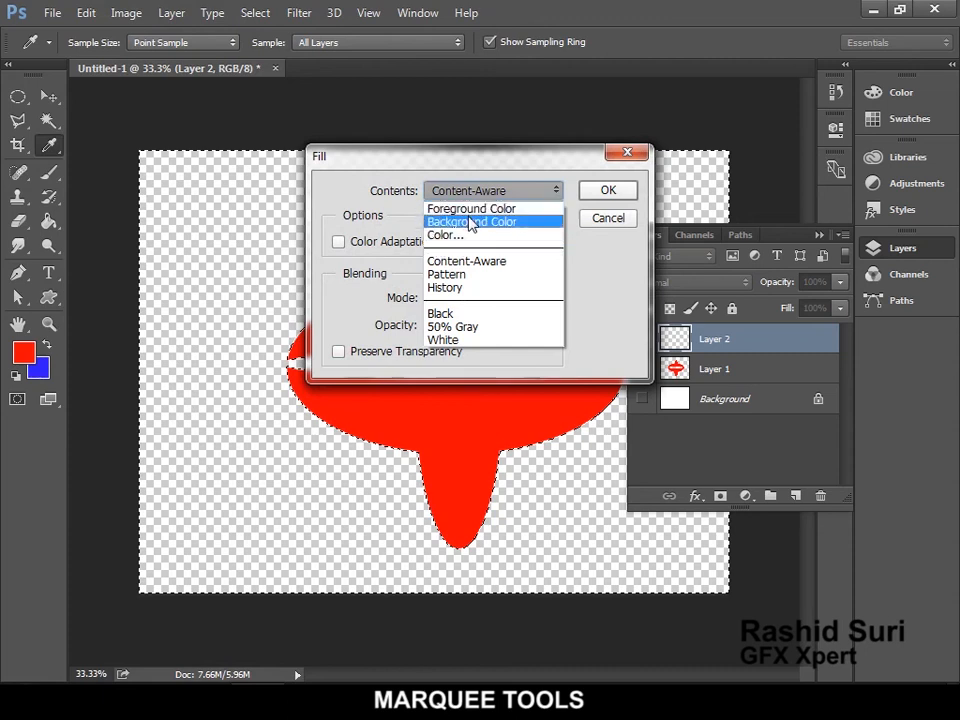
pyautogui.click(470, 222)
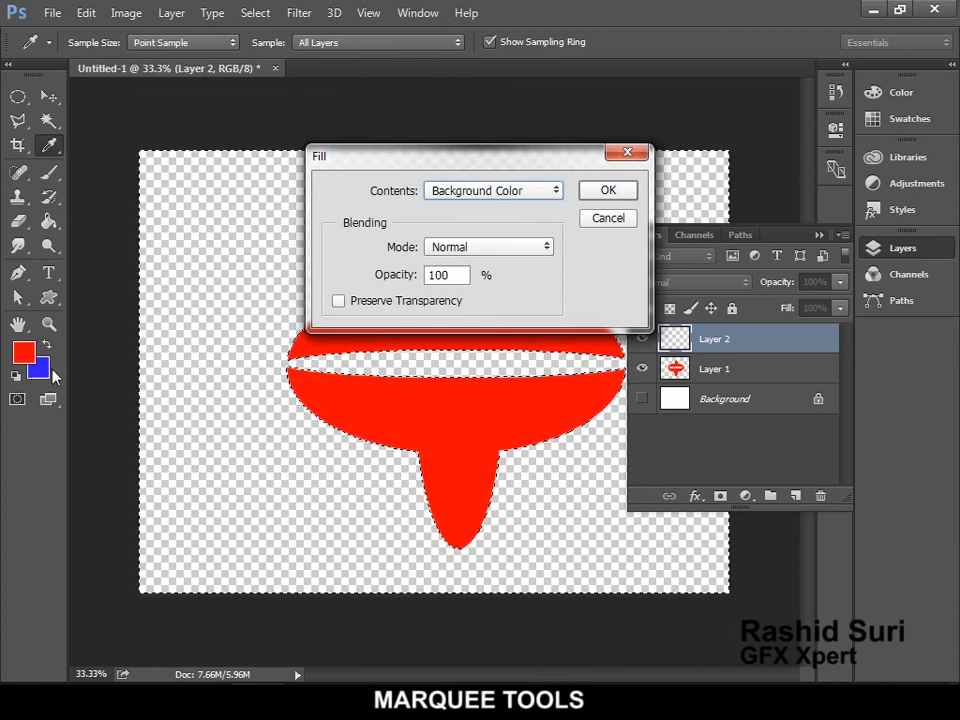
pyautogui.click(609, 191)
pyautogui.press('g')
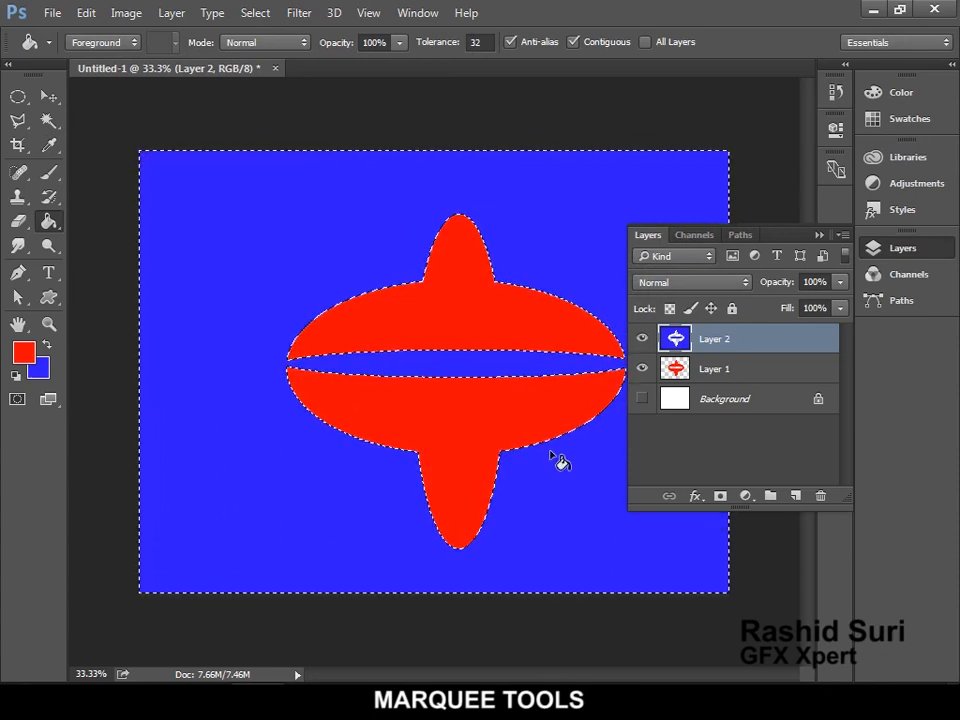
# - Toggle the visibility of Layer 1 and Layer 2 in turn to examine the red and blue fills separately
pyautogui.click(642, 370)
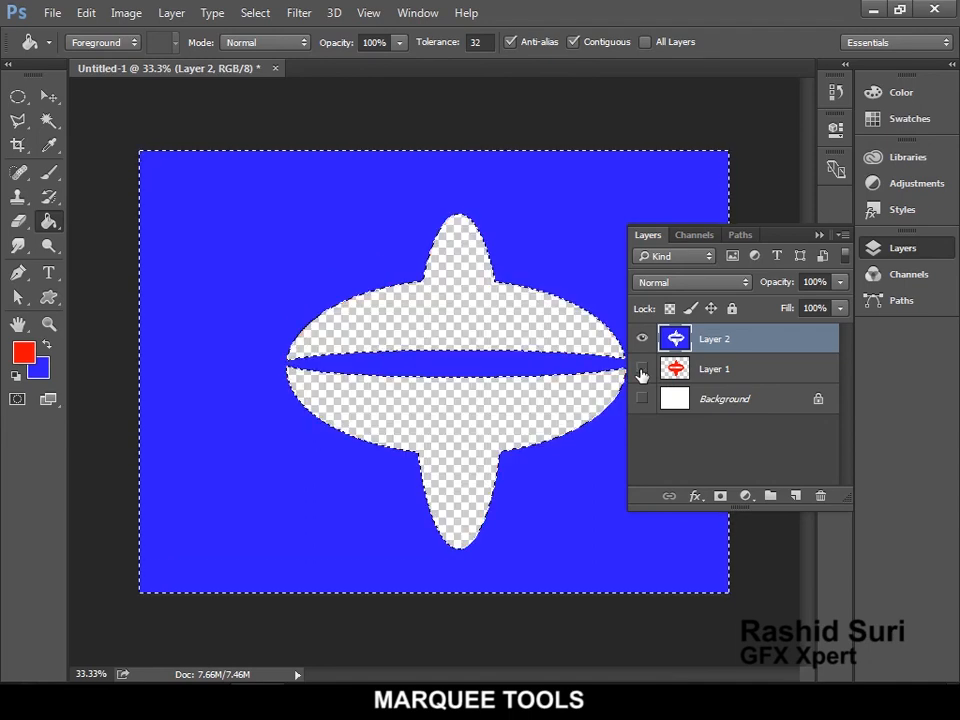
pyautogui.click(642, 370)
pyautogui.click(642, 338)
pyautogui.click(642, 338)
pyautogui.click(642, 369)
pyautogui.click(642, 369)
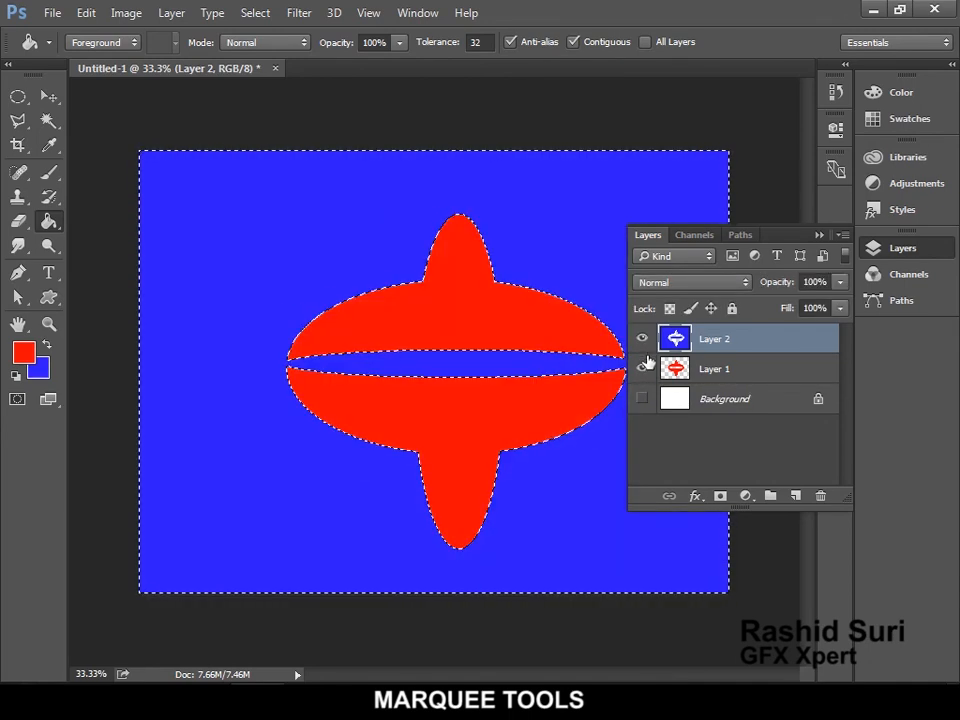
pyautogui.click(642, 338)
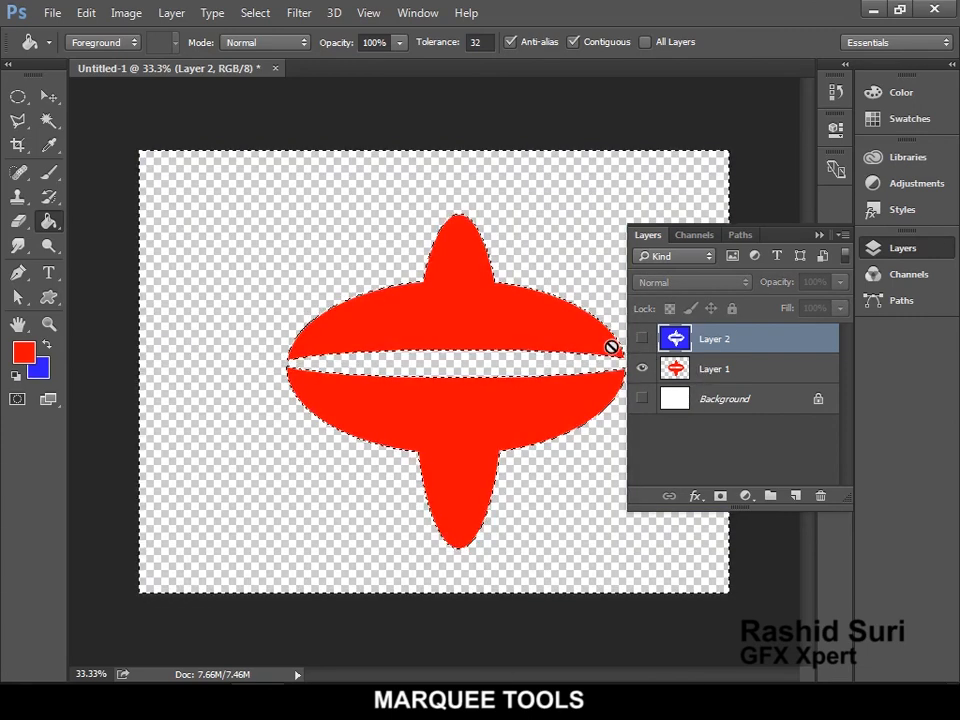
pyautogui.click(642, 340)
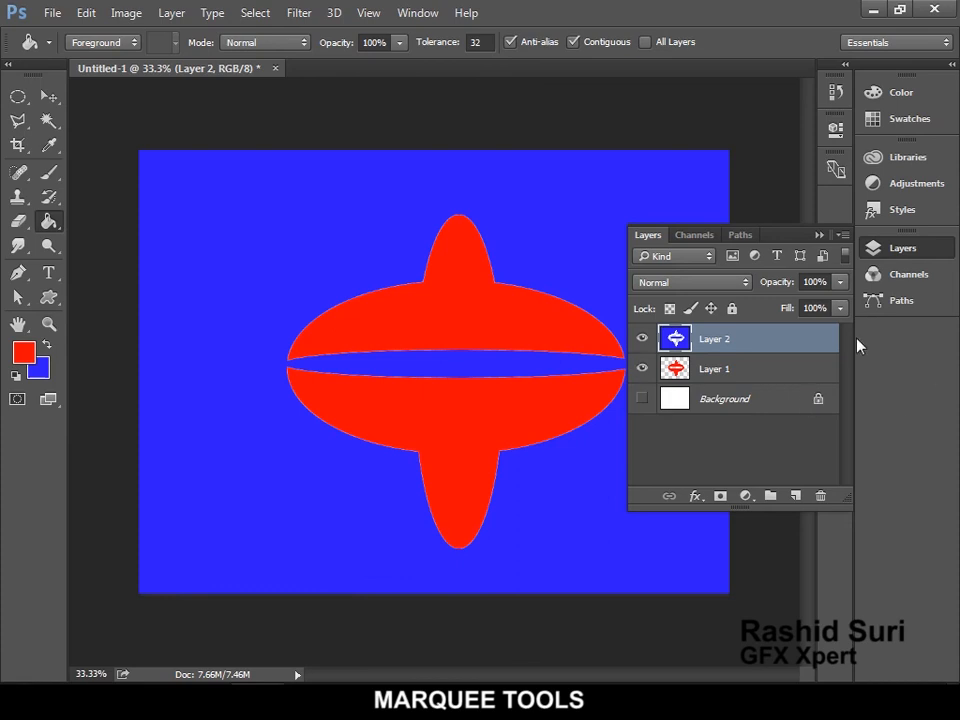
# - Hide Layer 1 and Layer 2, and add a new empty layer over the visible white Background
pyautogui.click(641, 368)
pyautogui.click(642, 338)
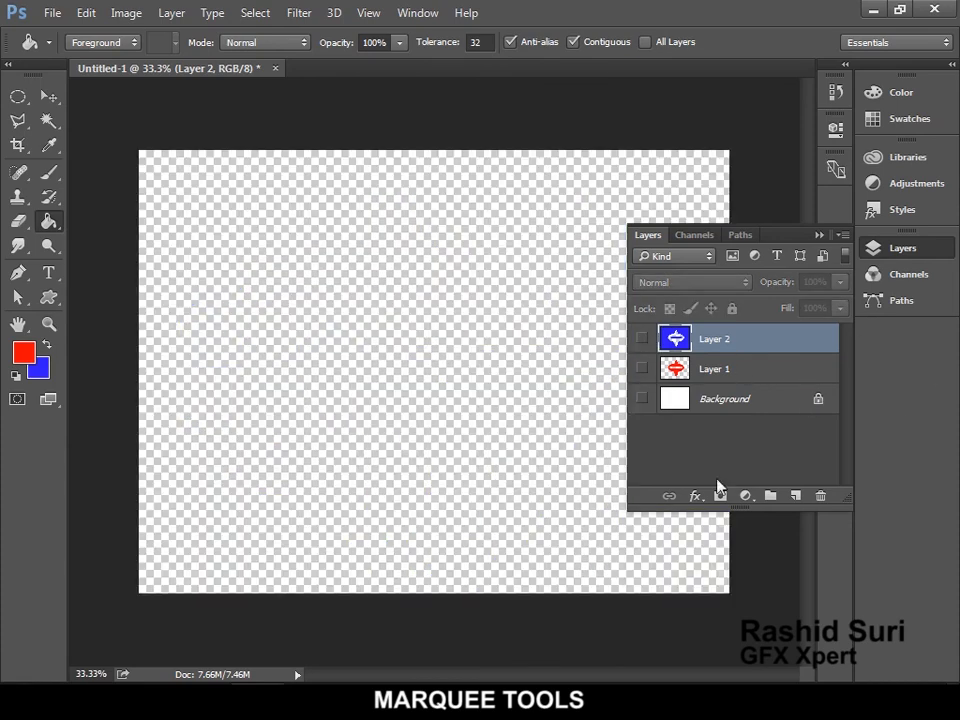
pyautogui.click(795, 496)
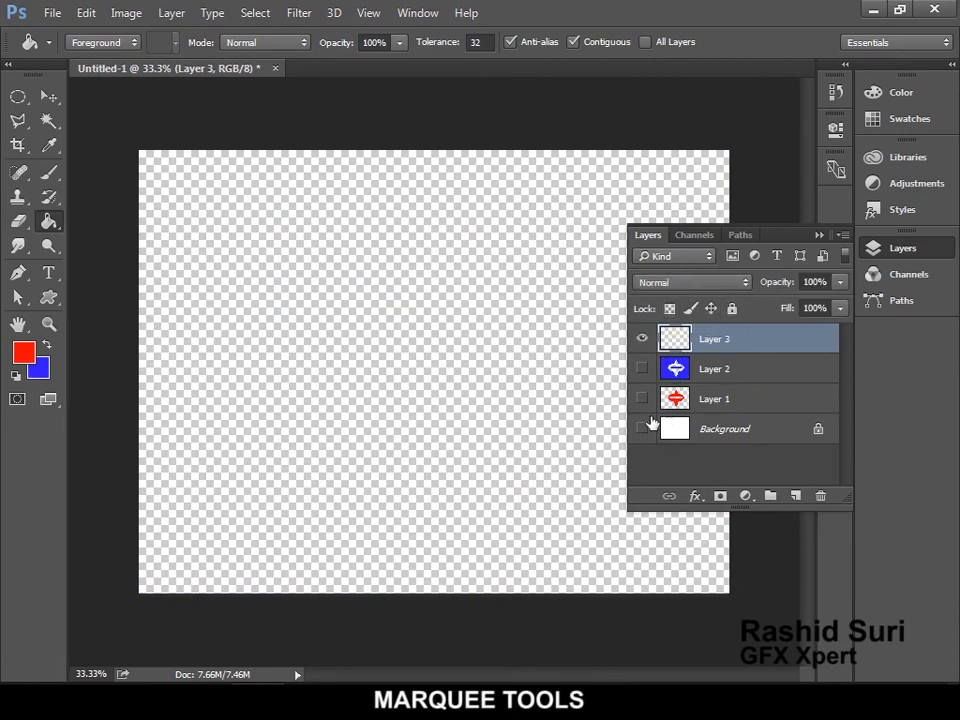
pyautogui.click(642, 428)
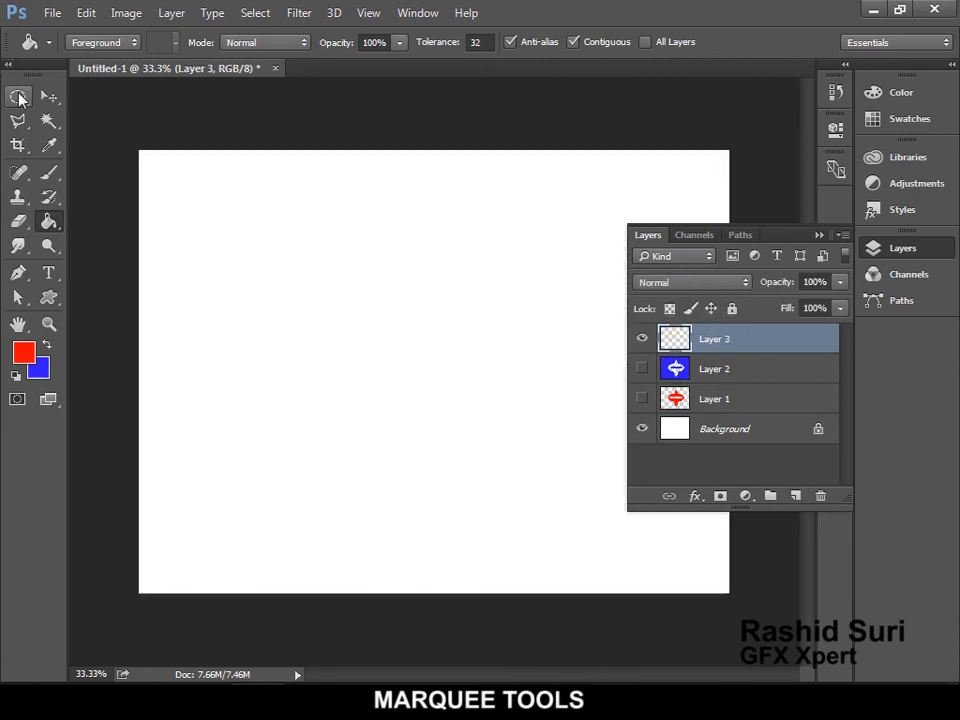
# - Try a 200 by 200 px fixed-size selection with the Rectangular Marquee, and change its style to Normal
pyautogui.click(18, 96)
pyautogui.click(60, 93)
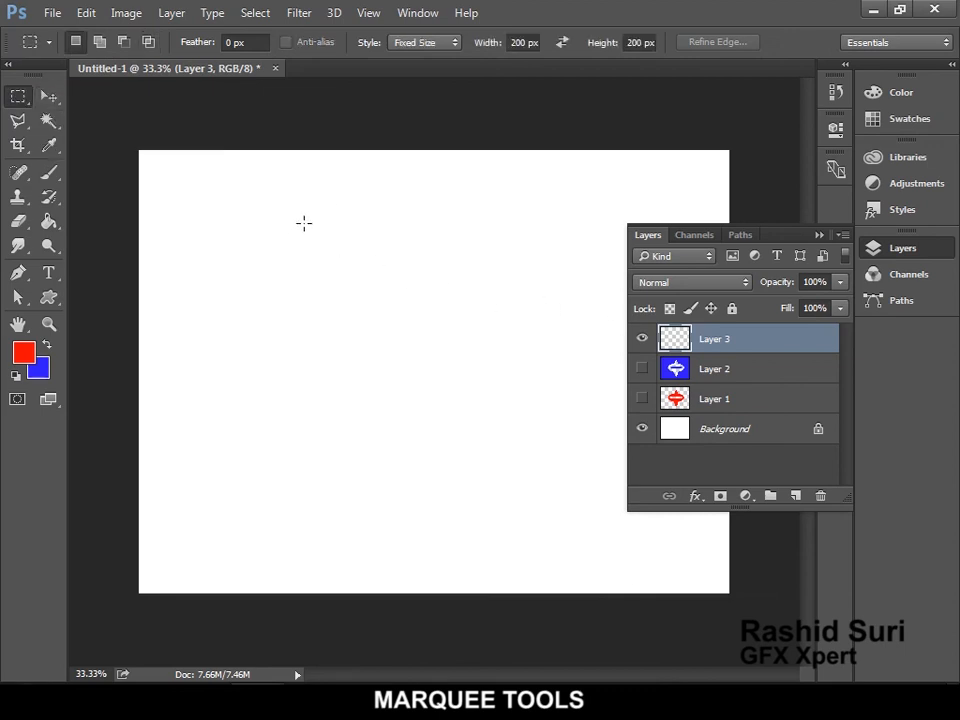
pyautogui.moveTo(302, 220); pyautogui.dragTo(367, 325)
pyautogui.hotkey('ctrl', 'd')
pyautogui.click(442, 44)
pyautogui.click(427, 59)
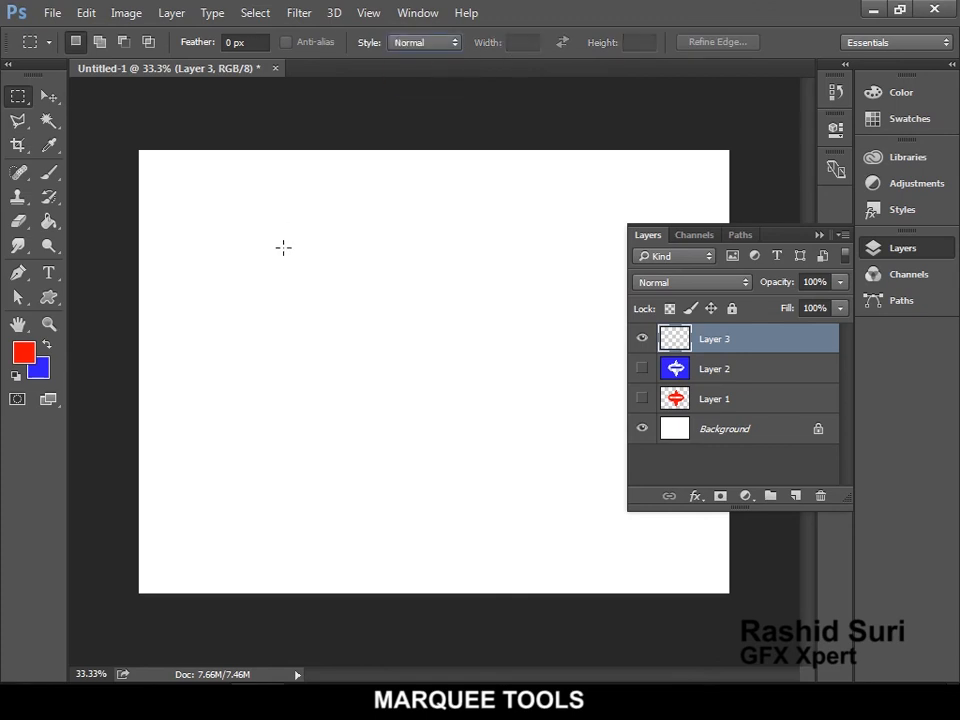
# - Draw a T-shaped selection from a tall vertical rectangle, adding a wide horizontal bar across its upper end and a wider stem
pyautogui.moveTo(342, 241); pyautogui.dragTo(378, 455)
pyautogui.moveTo(391, 477); pyautogui.dragTo(387, 538)
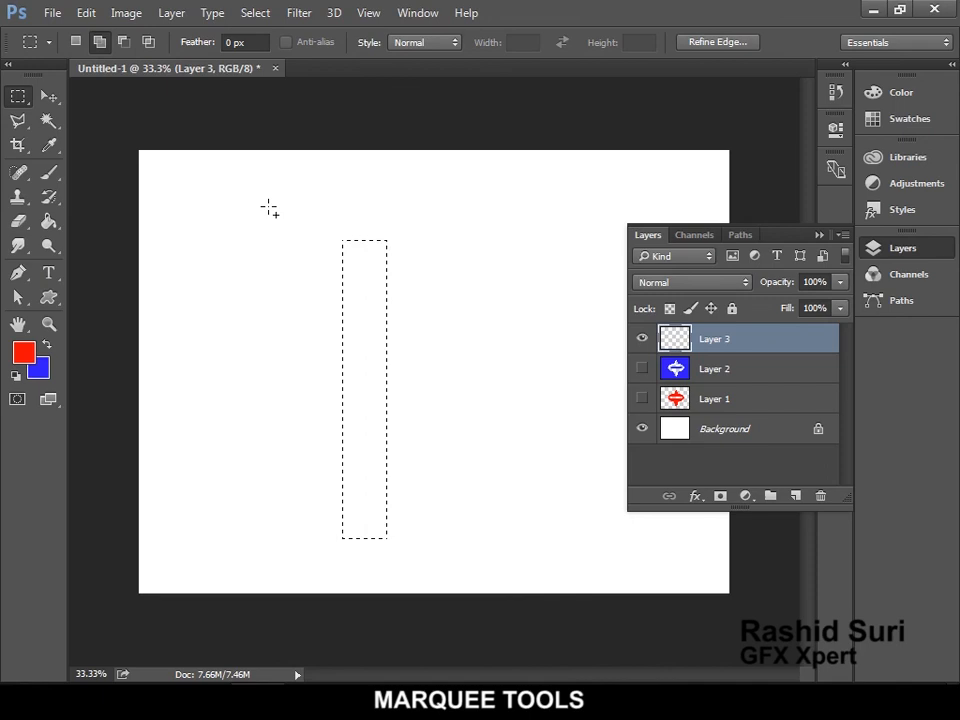
pyautogui.moveTo(229, 198); pyautogui.dragTo(509, 267)
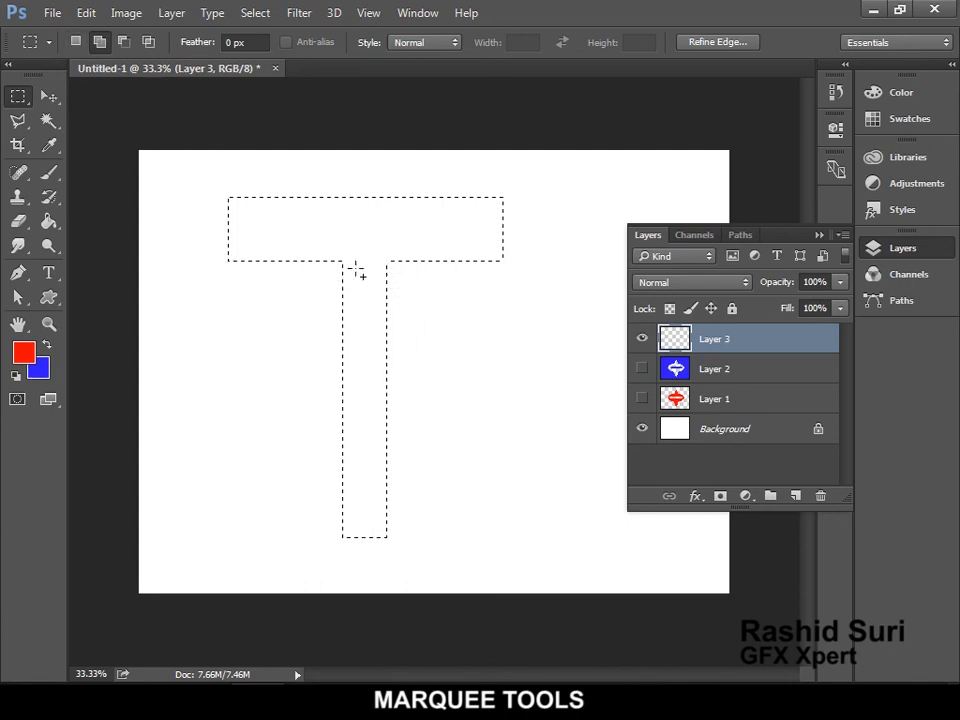
pyautogui.moveTo(402, 245); pyautogui.dragTo(322, 553)
# - Subtract a thin horizontal strip across the T's bar and a narrow vertical strip down its whole stem
pyautogui.click(124, 43)
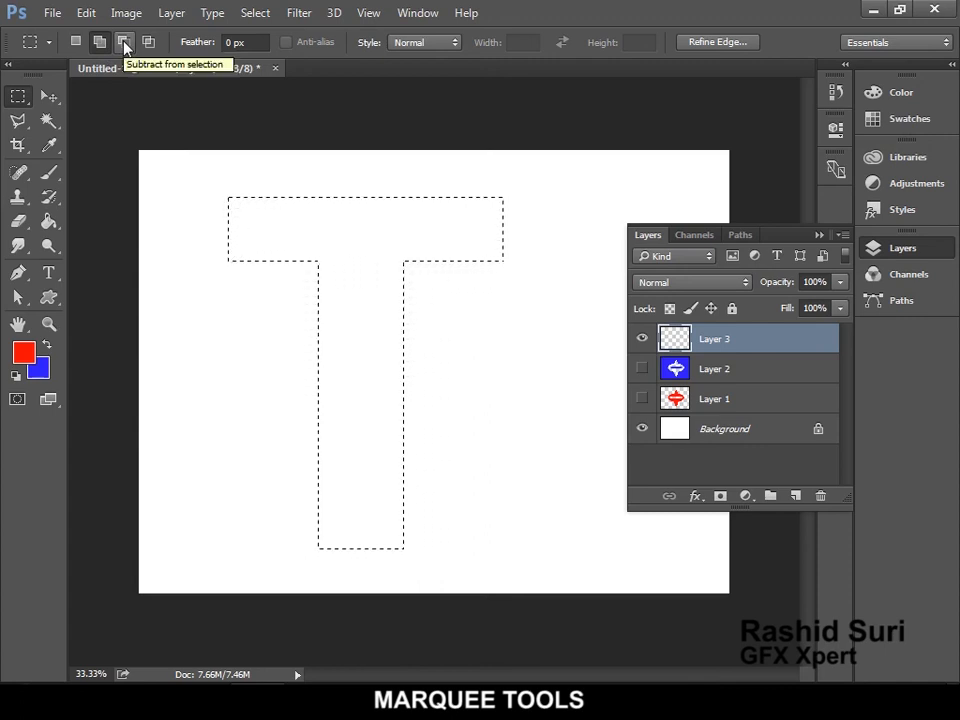
pyautogui.moveTo(355, 230); pyautogui.dragTo(516, 231)
pyautogui.moveTo(353, 182); pyautogui.dragTo(373, 561)
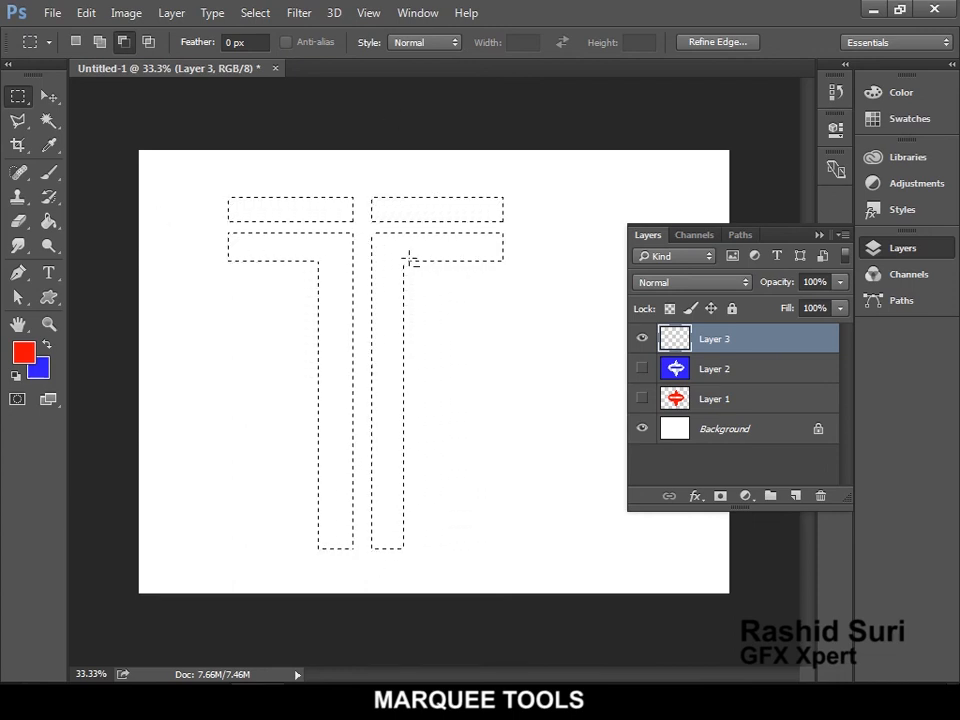
# - Fill the T selection on Layer 3 with the red foreground colour and check it with the Background hidden and shown
pyautogui.click(84, 14)
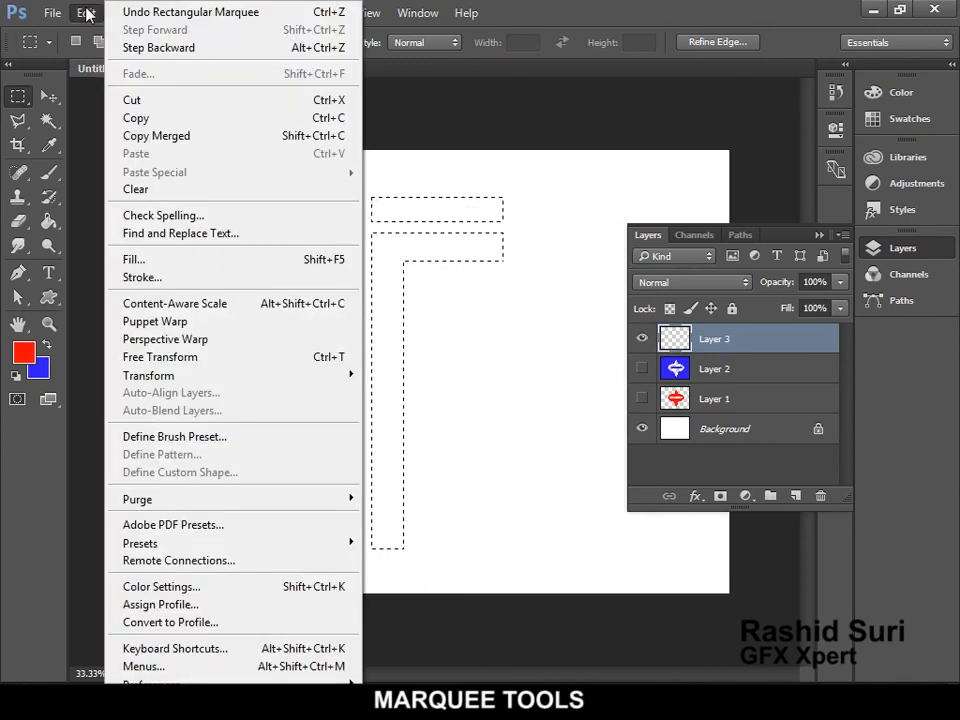
pyautogui.click(160, 260)
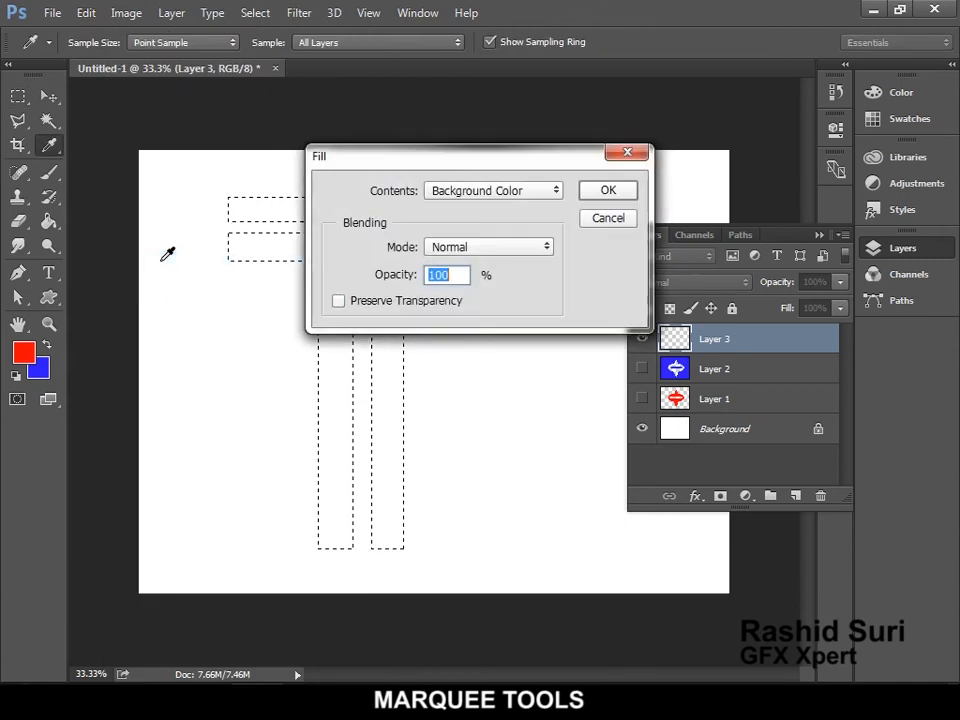
pyautogui.click(460, 193)
pyautogui.click(463, 209)
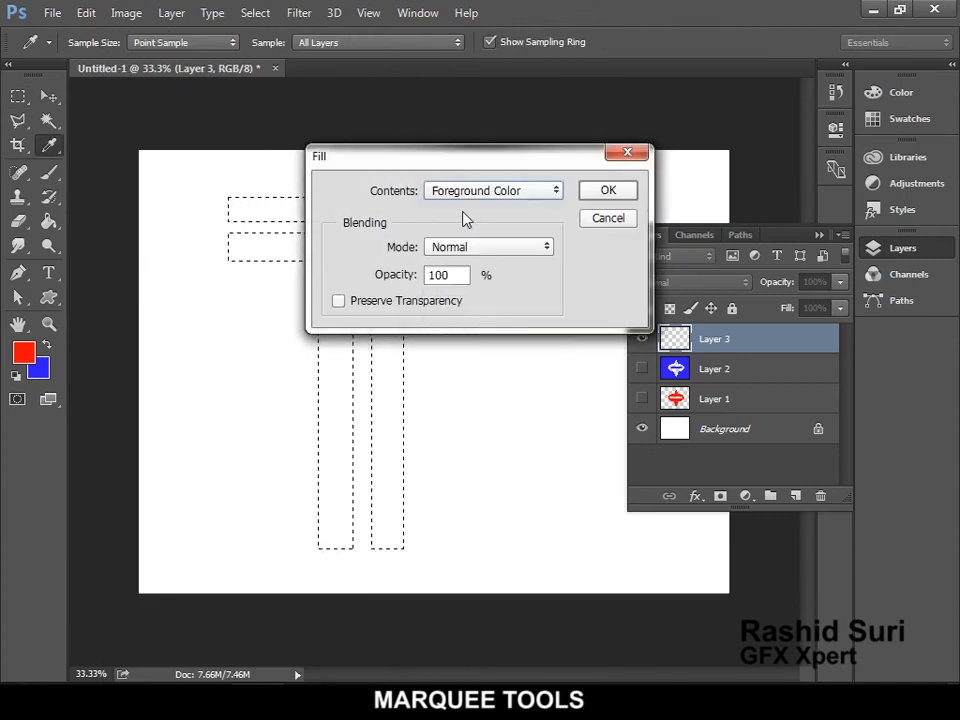
pyautogui.click(618, 195)
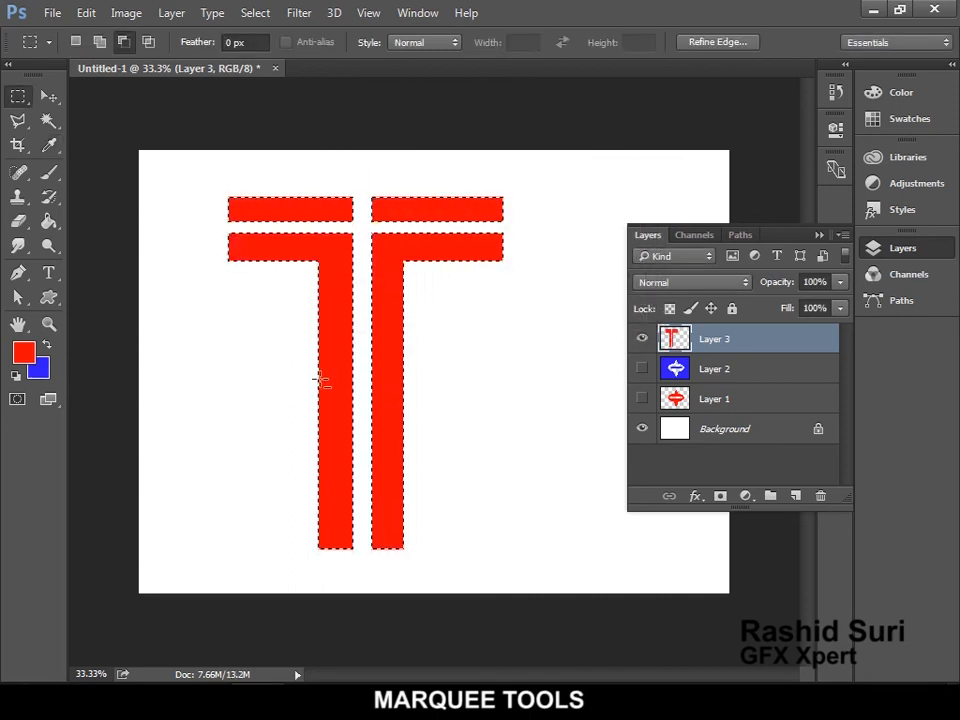
pyautogui.click(641, 430)
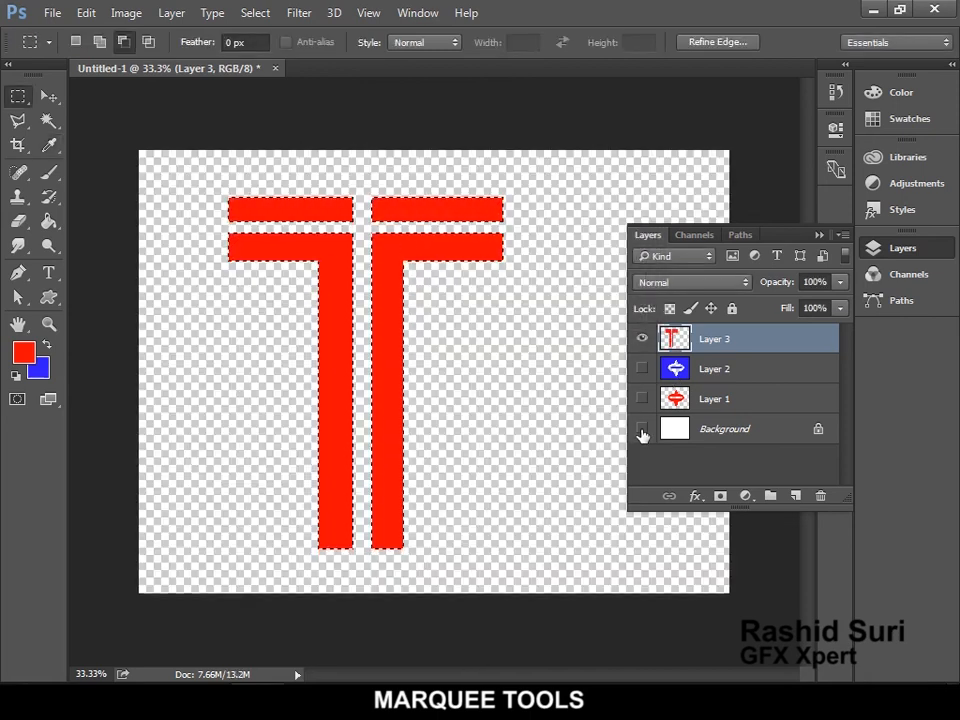
pyautogui.click(642, 430)
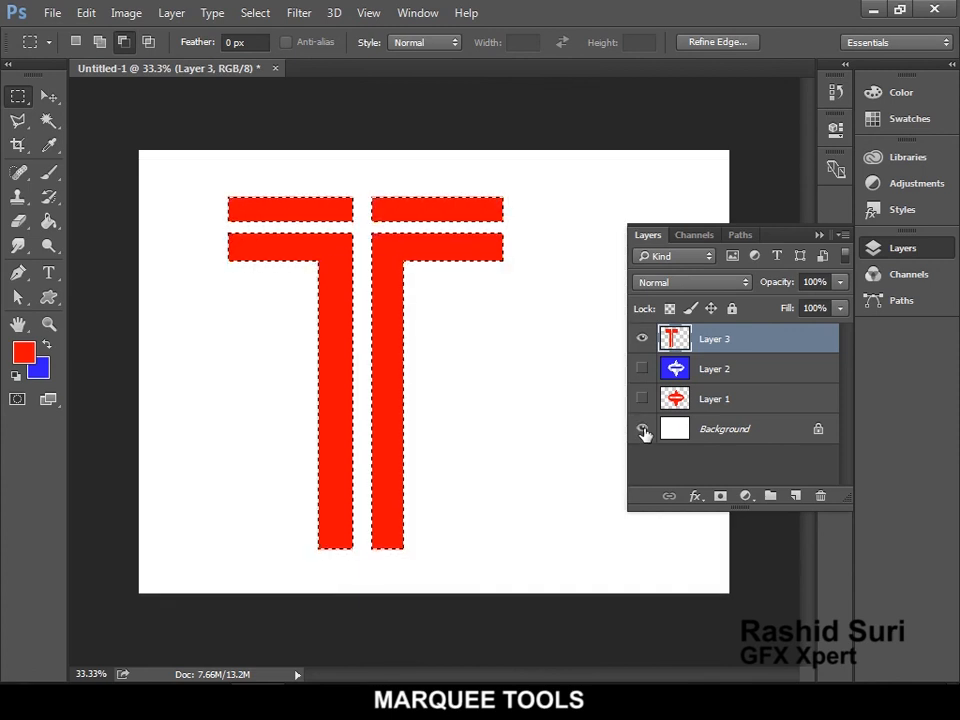
# - Deselect the T shape and move it right and slightly down towards the canvas centre
pyautogui.hotkey('ctrl', 'd')
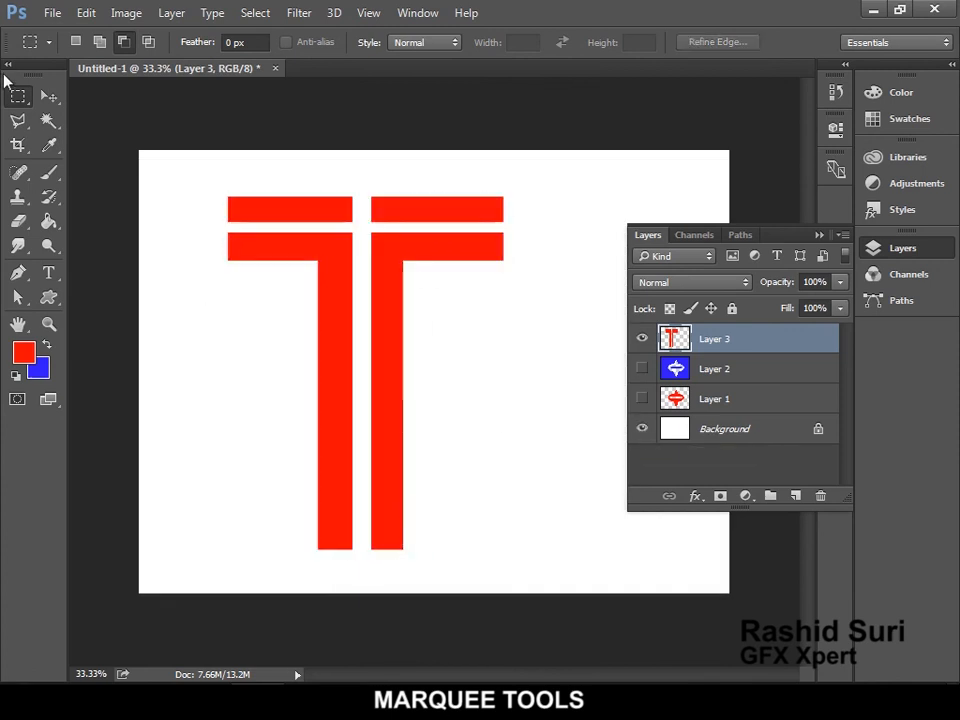
pyautogui.click(48, 96)
pyautogui.moveTo(445, 253); pyautogui.dragTo(520, 274)
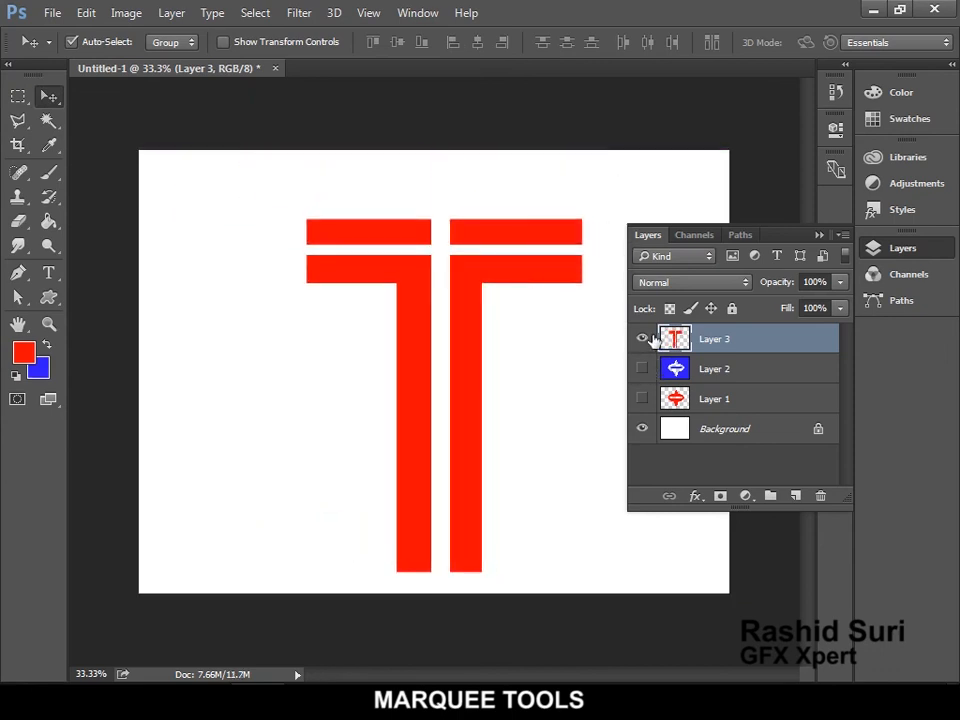
# - Hide Layer 3 and select a large circle near the canvas centre with the Elliptical Marquee
pyautogui.click(643, 340)
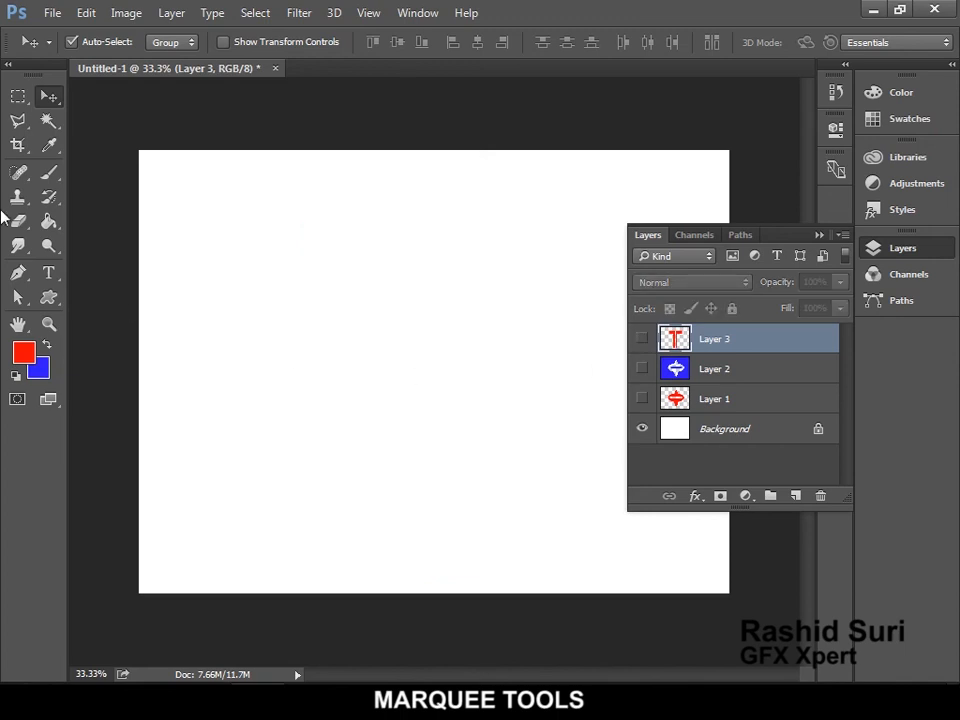
pyautogui.moveTo(17, 95); pyautogui.dragTo(62, 113)
pyautogui.click(62, 112)
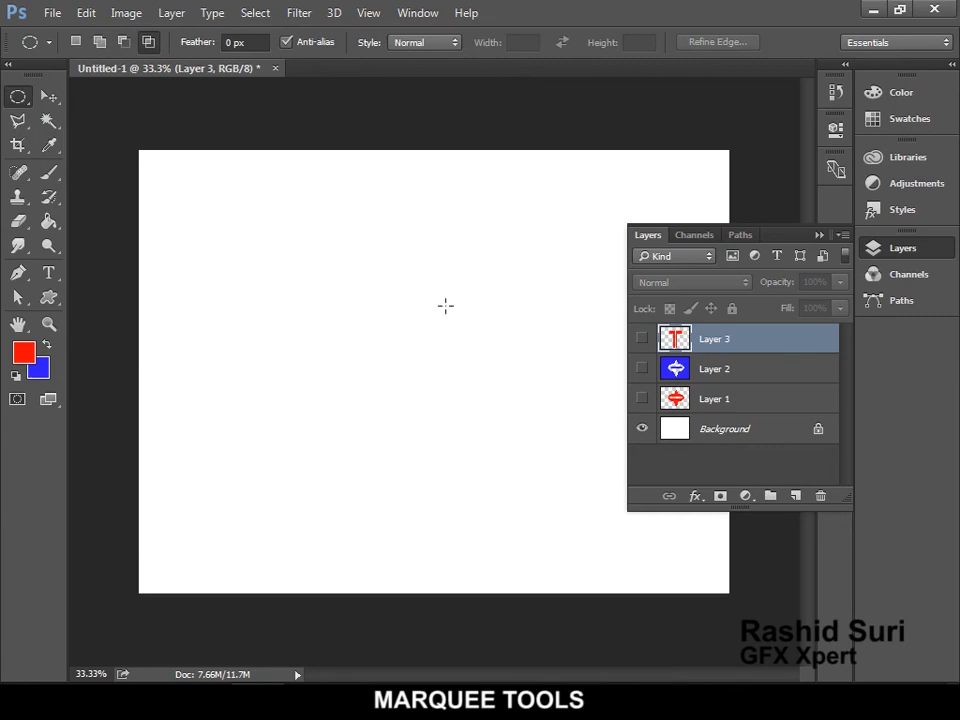
pyautogui.moveTo(416, 290); pyautogui.dragTo(538, 390)
pyautogui.hotkey('ctrl', 'd')
pyautogui.moveTo(445, 373); pyautogui.dragTo(600, 495)
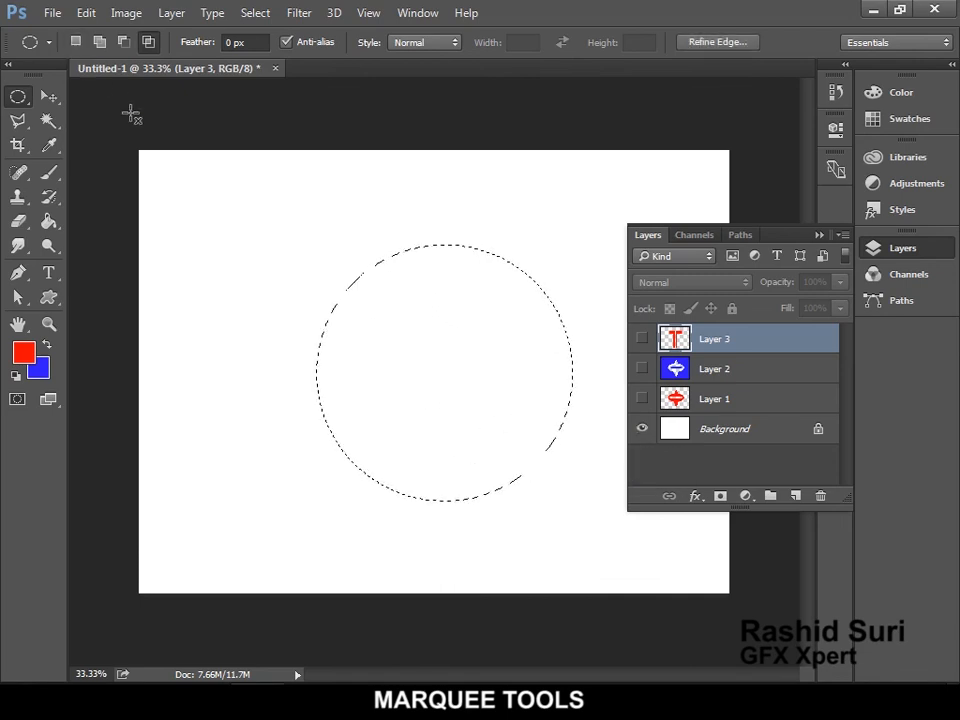
# - Subtract a large overlapping circle from the selection's upper-right part to leave a crescent moon
pyautogui.click(99, 44)
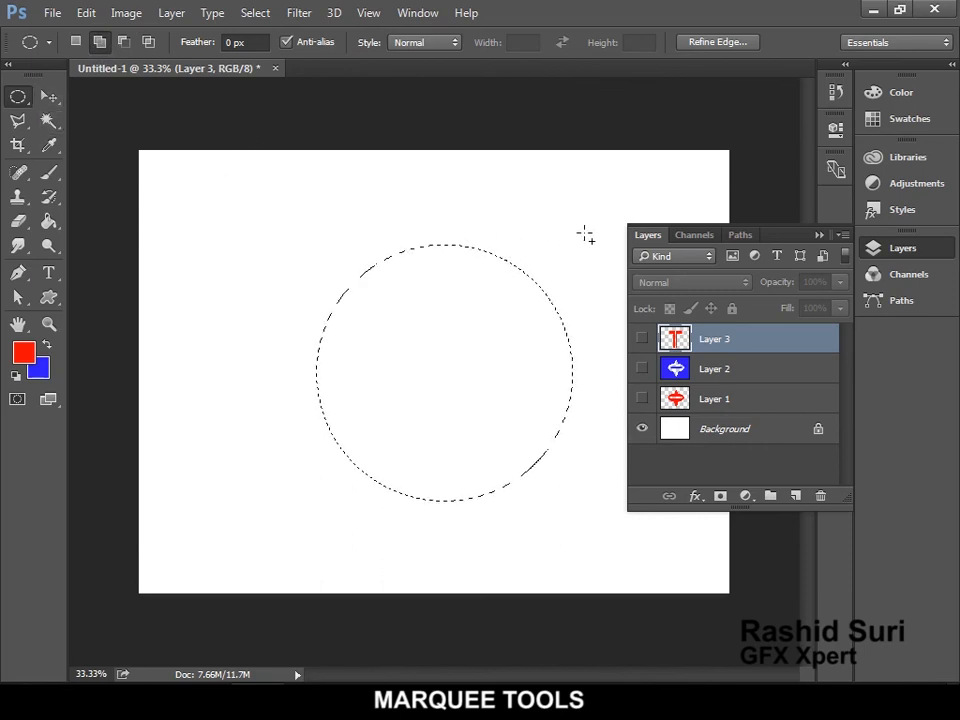
pyautogui.click(123, 42)
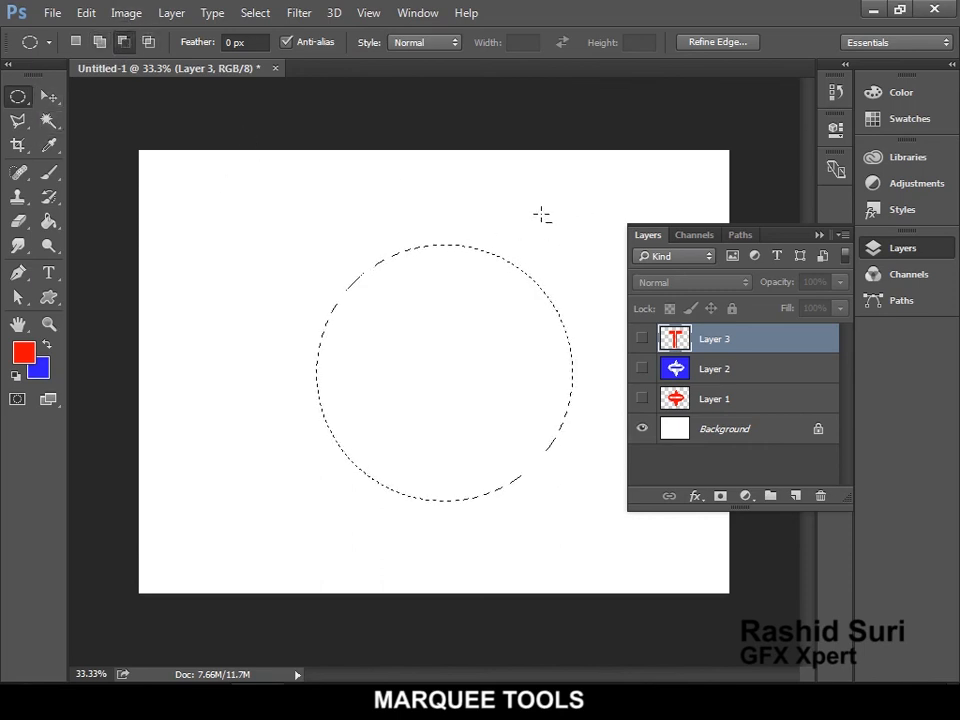
pyautogui.moveTo(581, 223); pyautogui.dragTo(360, 570)
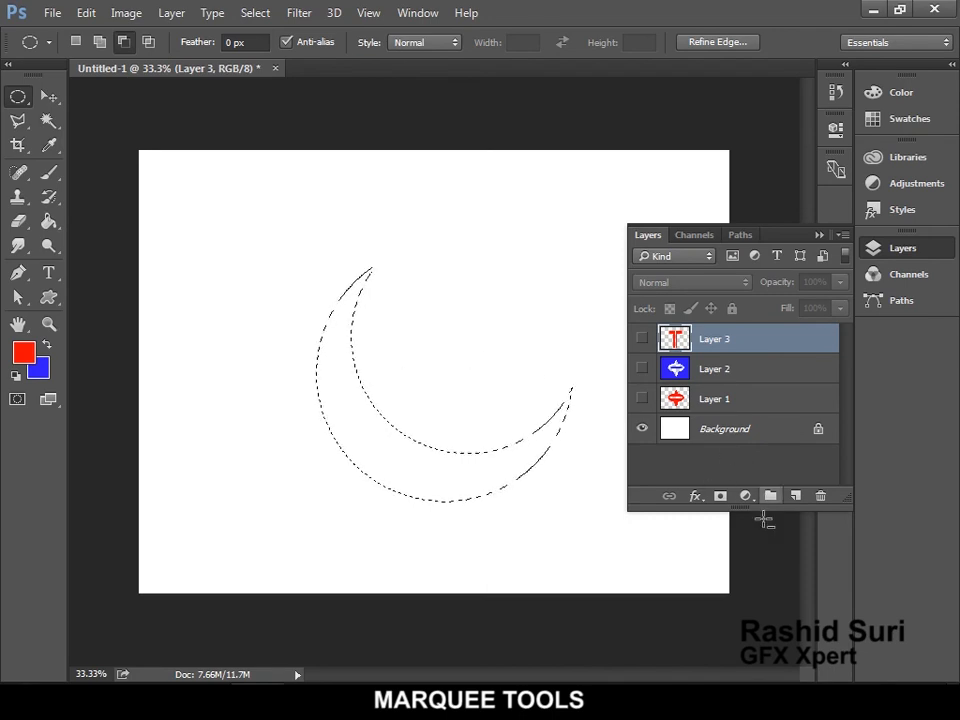
# - Fill the crescent selection on a new layer with the red foreground colour and check it with the Background hidden and shown
pyautogui.click(797, 497)
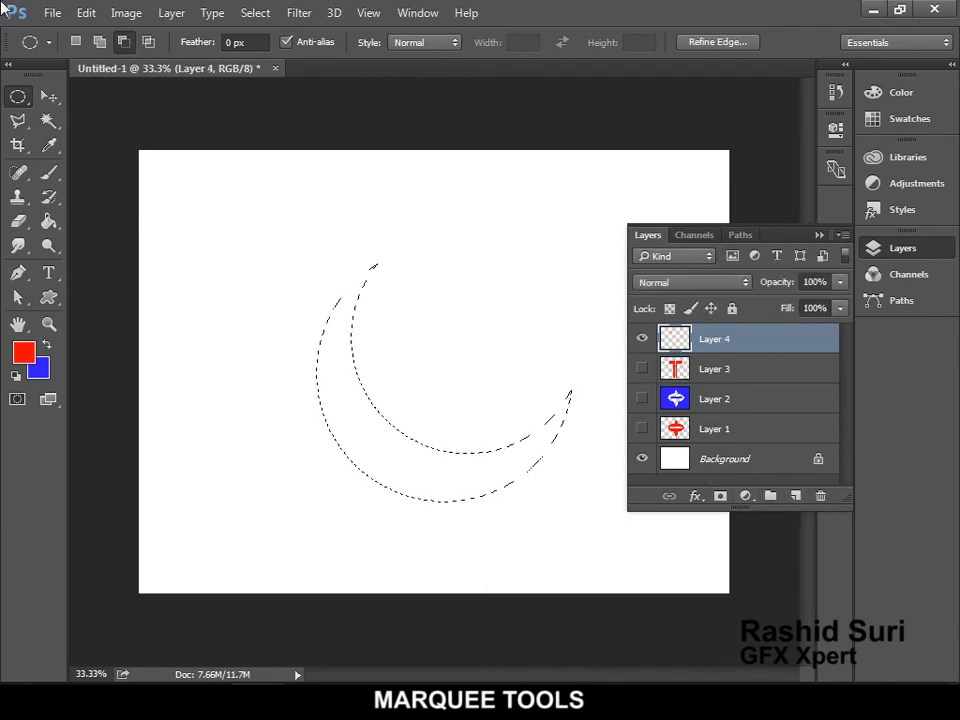
pyautogui.click(88, 13)
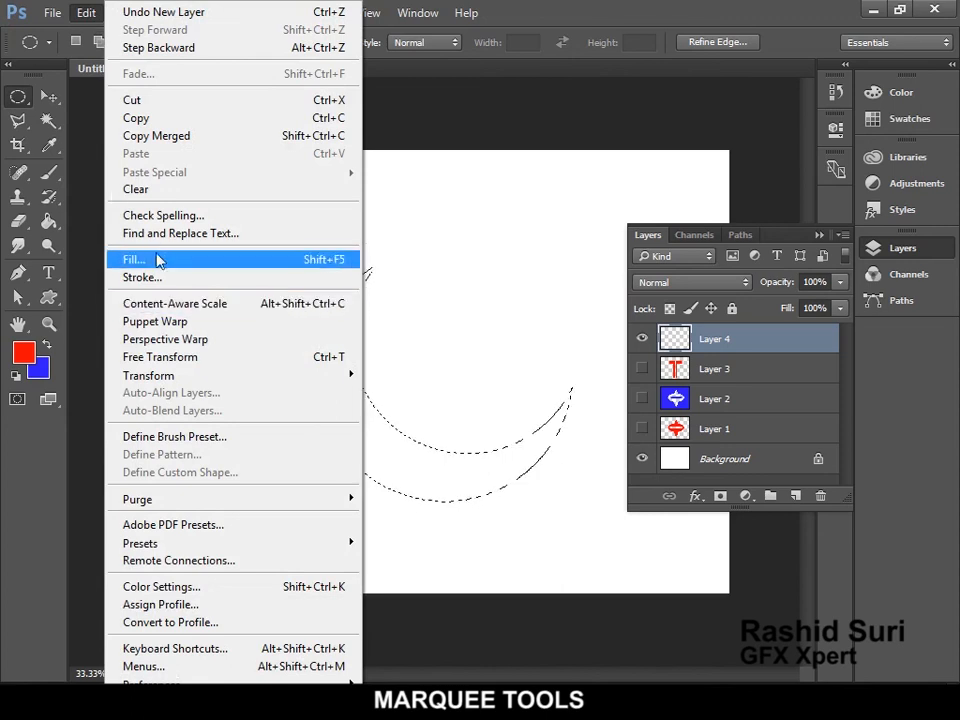
pyautogui.click(209, 264)
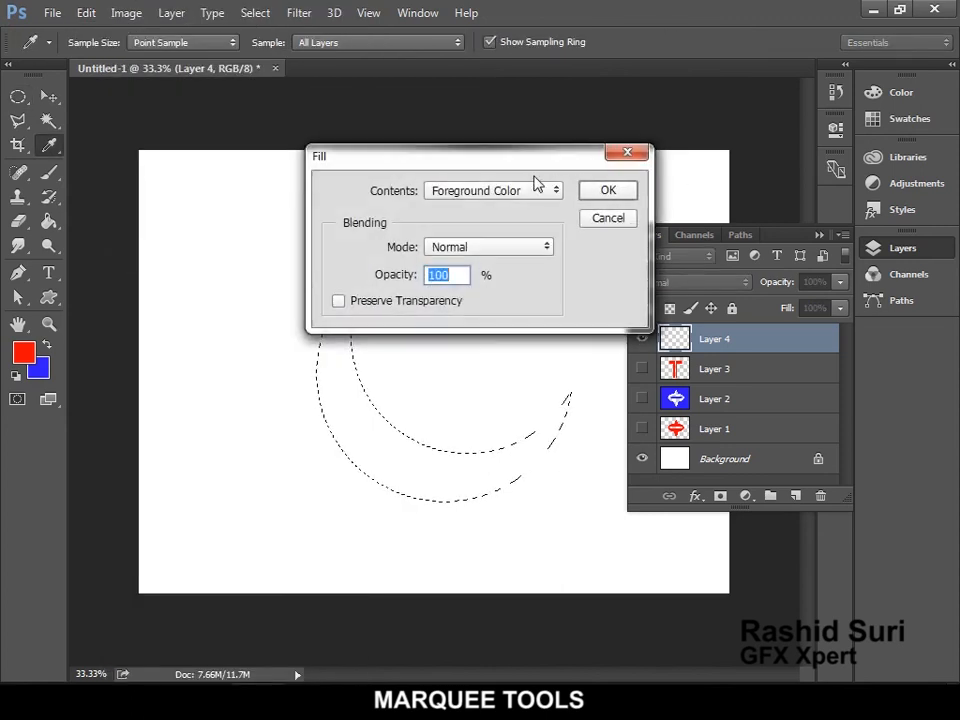
pyautogui.click(617, 191)
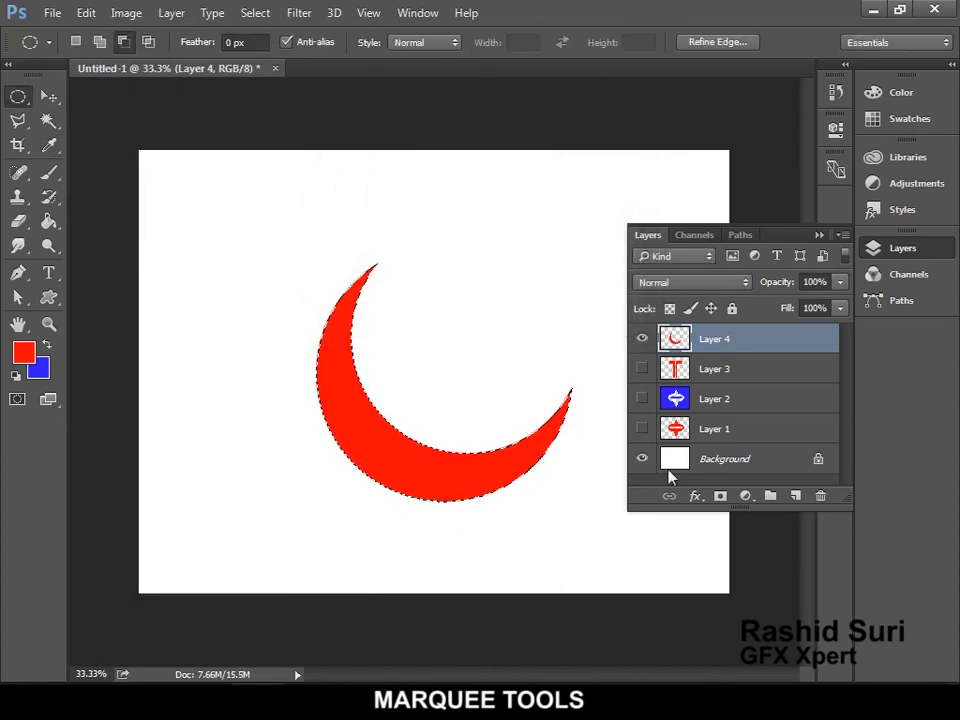
pyautogui.click(642, 459)
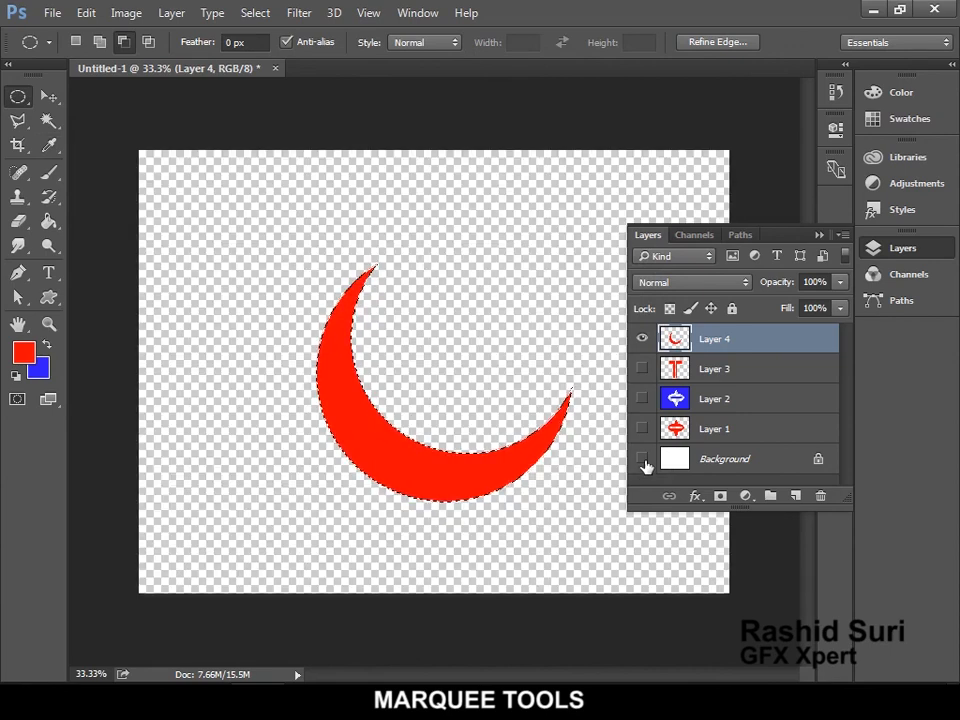
pyautogui.click(642, 459)
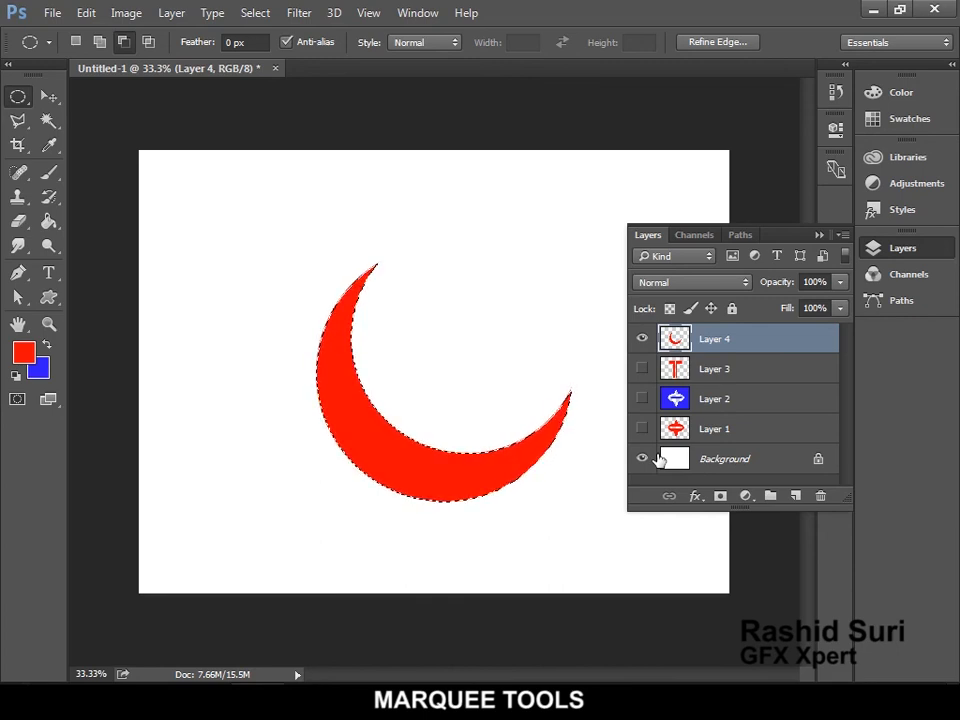
# - Deselect the crescent and examine its inner edge up close at 100%
pyautogui.click(471, 347)
pyautogui.click(406, 430)
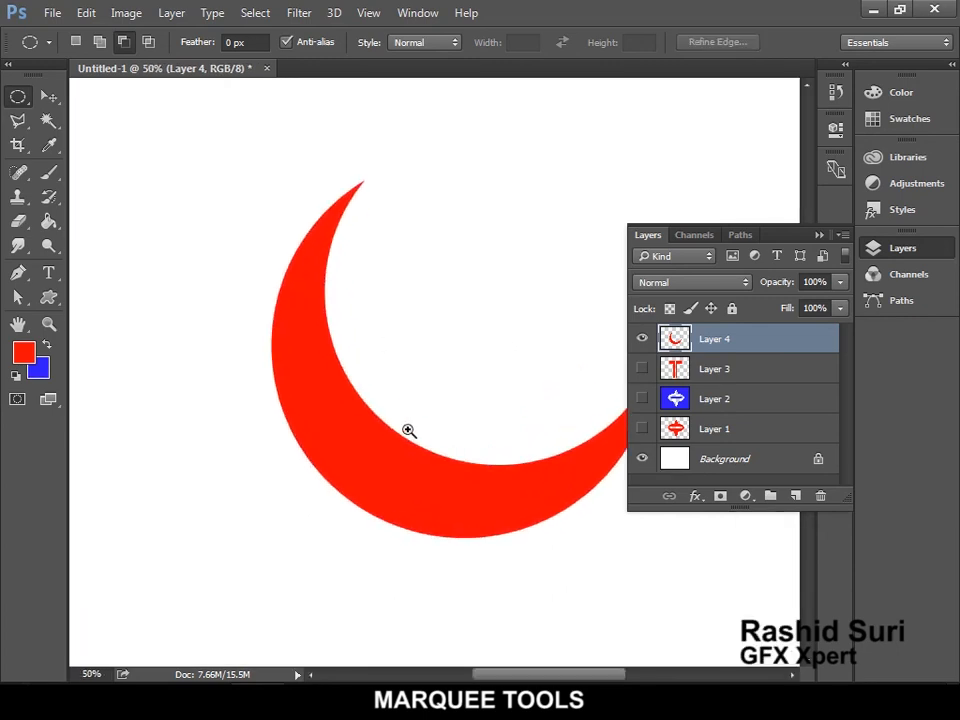
pyautogui.click(407, 437)
pyautogui.click(405, 443)
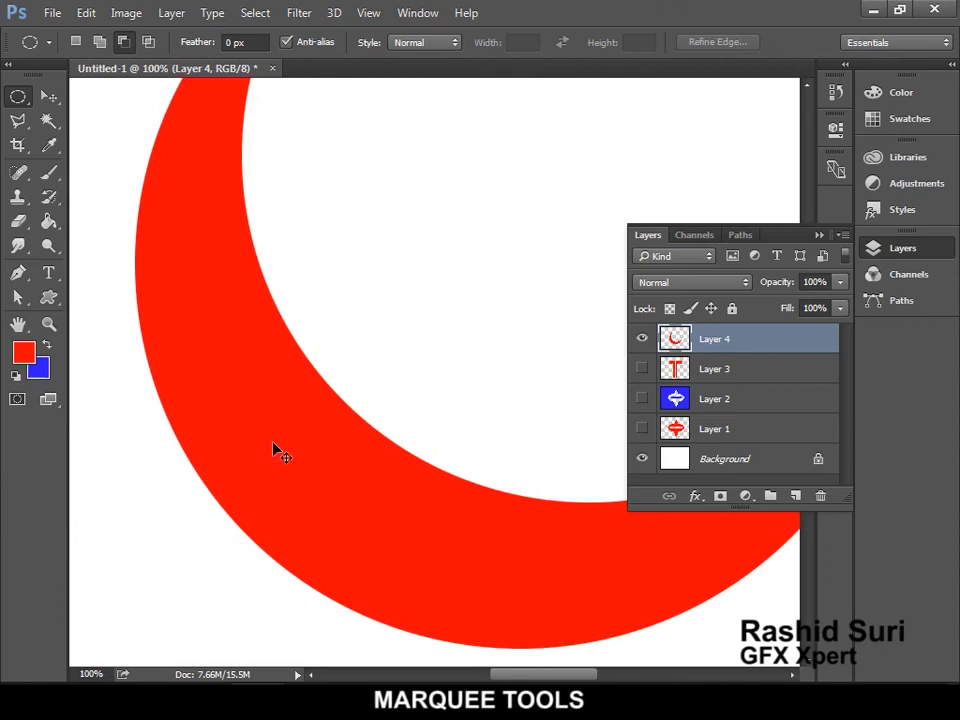
# - Undo the crescent's fill, its new layer and the circle subtraction to return to the full circle selection
pyautogui.hotkey('ctrl', 'shift', 'd')
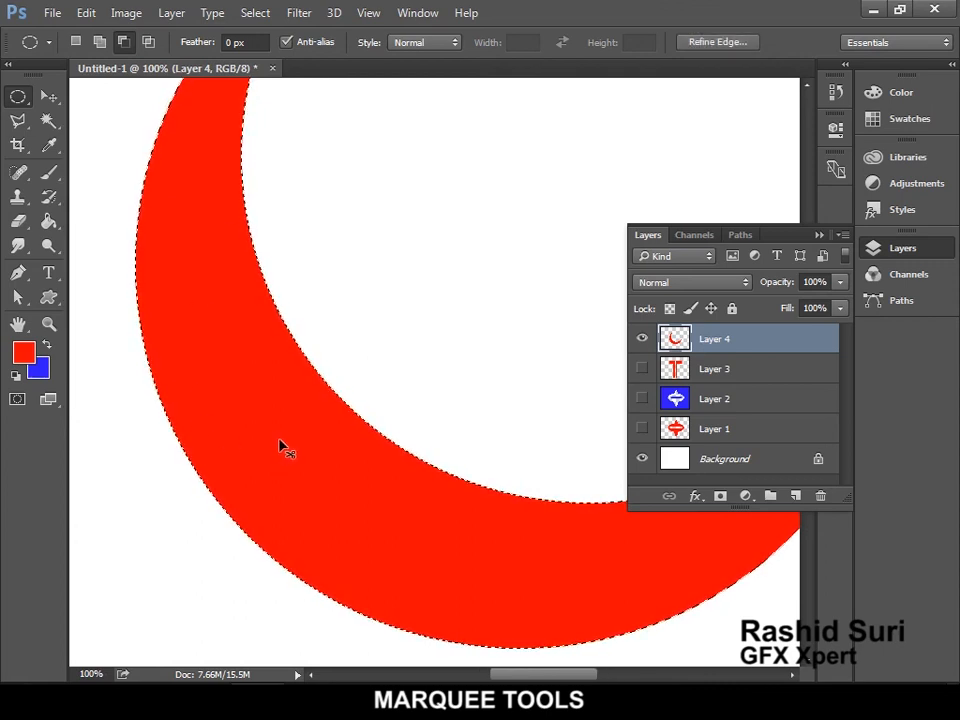
pyautogui.click(281, 446)
pyautogui.hotkey('ctrl', 'shift', 'd')
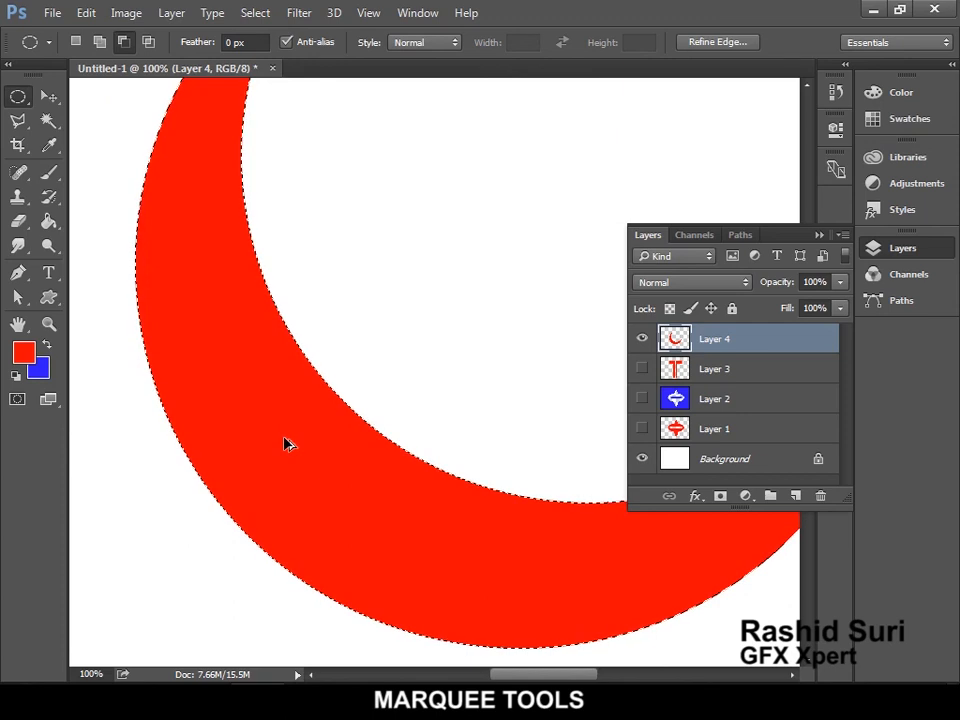
pyautogui.hotkey('ctrl', 'alt', 'z')
pyautogui.hotkey('ctrl', 'alt', 'z')
pyautogui.hotkey('ctrl', 'alt', 'z')
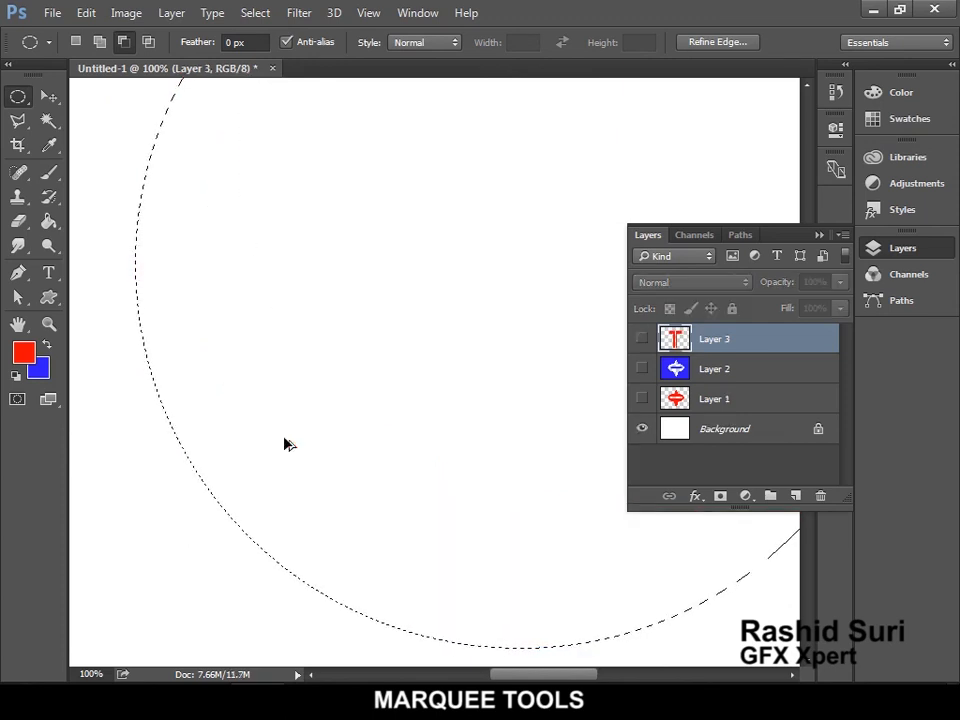
# - Set the Elliptical Marquee feather to 20 px and subtract a large circle from the selection's upper-right part to leave a crescent
pyautogui.keyDown('alt'); pyautogui.click(366, 431); pyautogui.keyUp('alt')
pyautogui.keyDown('alt'); pyautogui.click(366, 431); pyautogui.keyUp('alt')
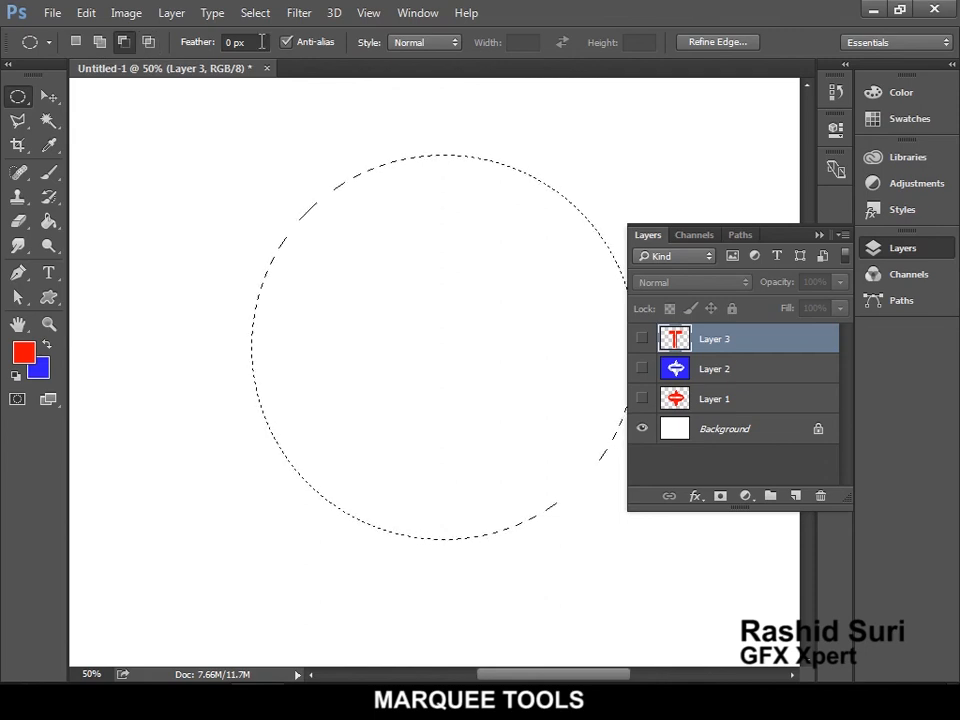
pyautogui.click(197, 42)
pyautogui.write('30')
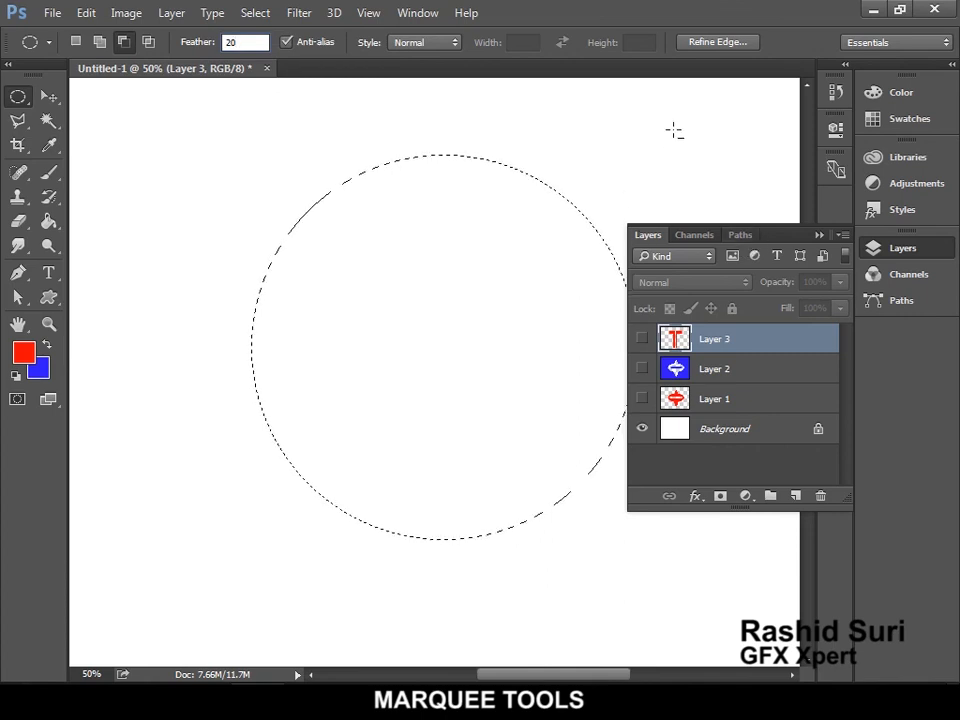
pyautogui.moveTo(677, 141); pyautogui.dragTo(227, 493)
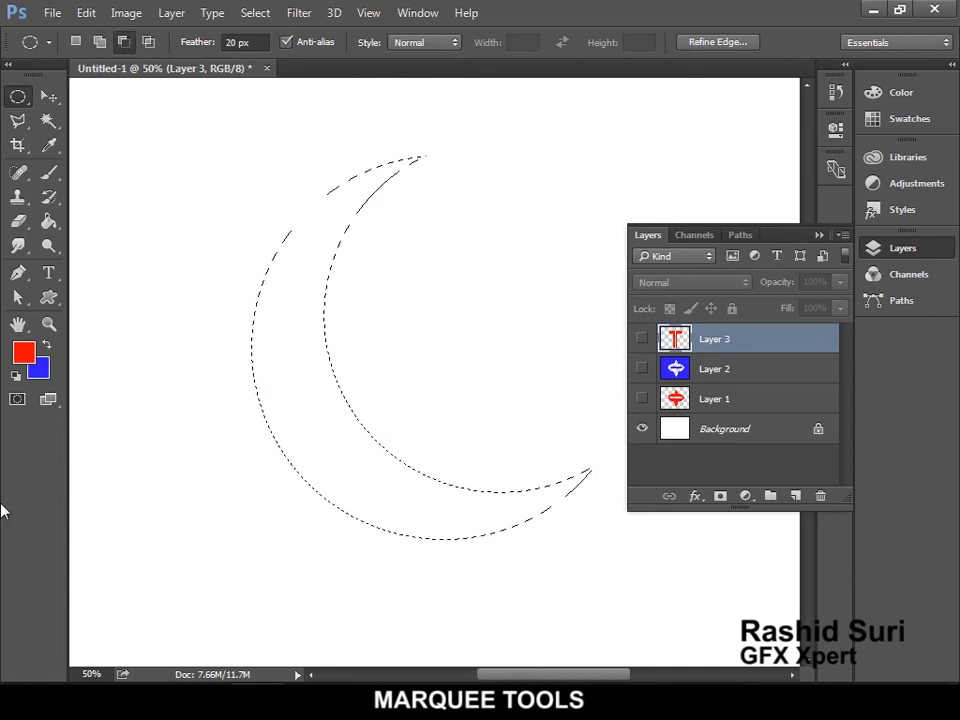
# - Fill the feathered crescent selection on a new layer with the red foreground colour and deselect it
pyautogui.click(87, 13)
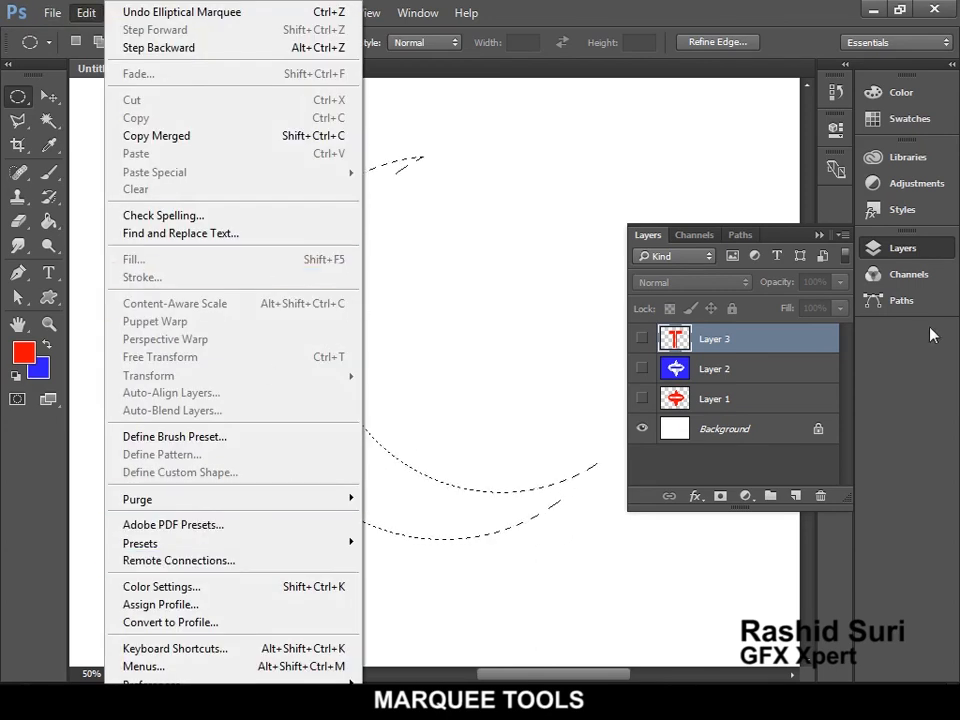
pyautogui.click(803, 500)
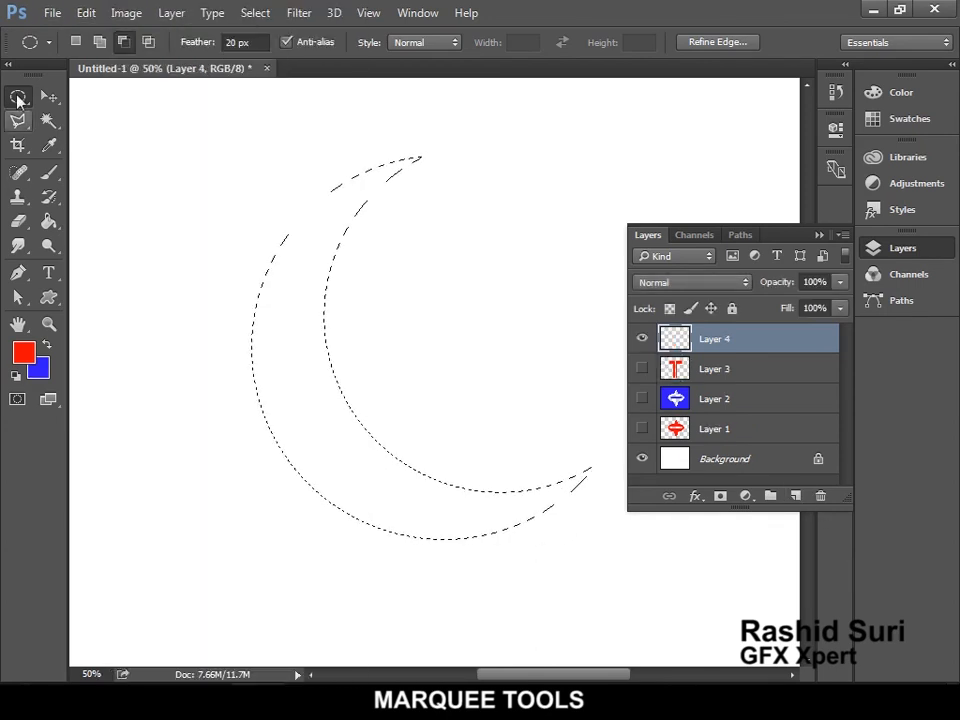
pyautogui.click(88, 12)
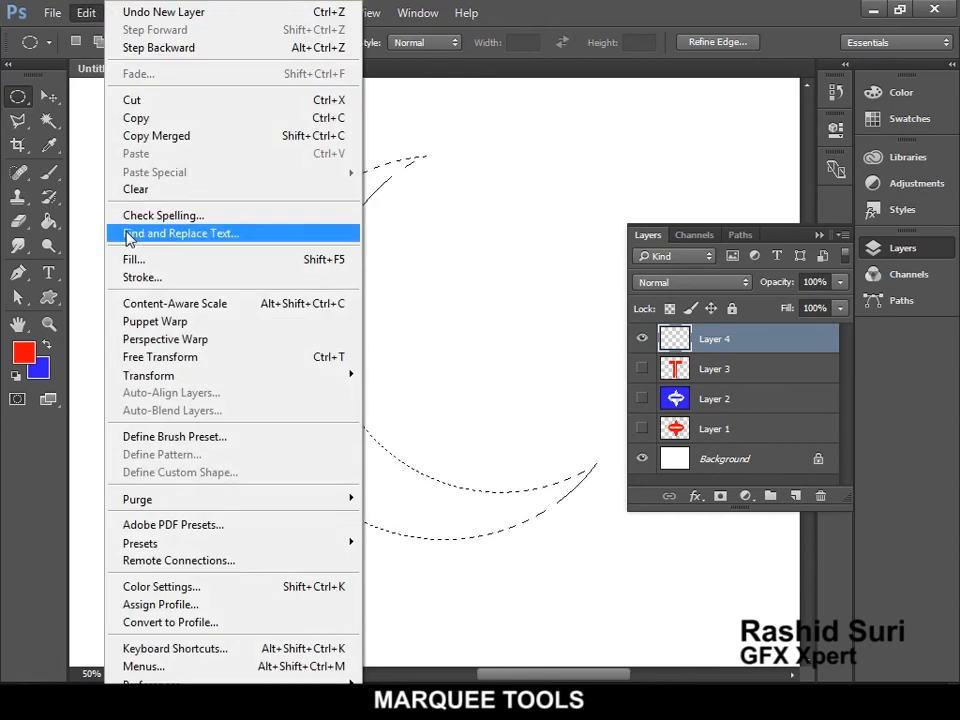
pyautogui.click(133, 259)
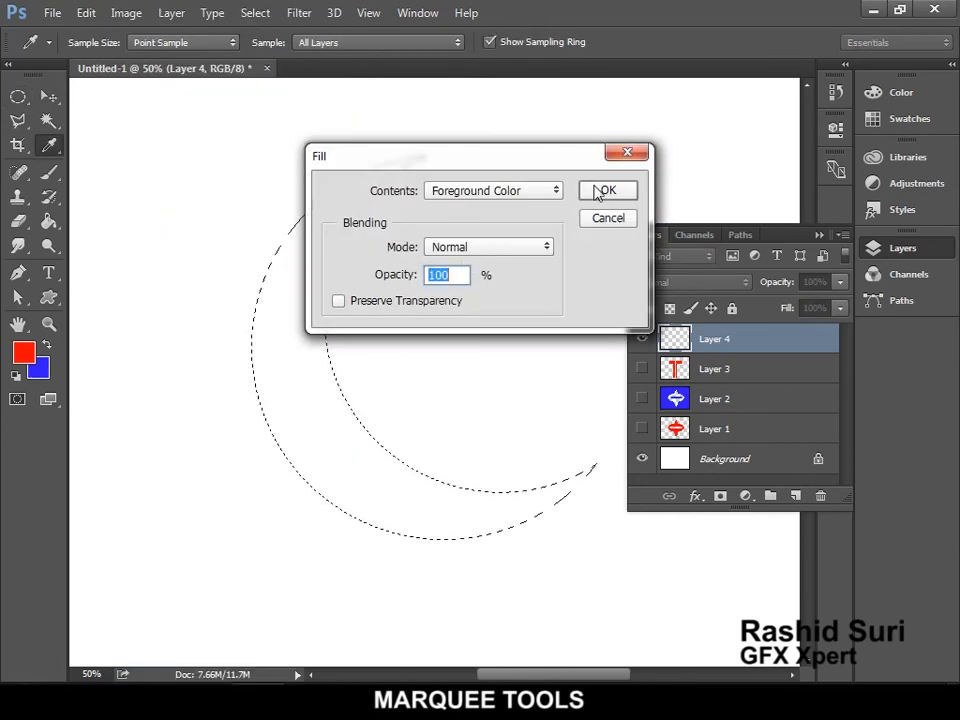
pyautogui.click(609, 190)
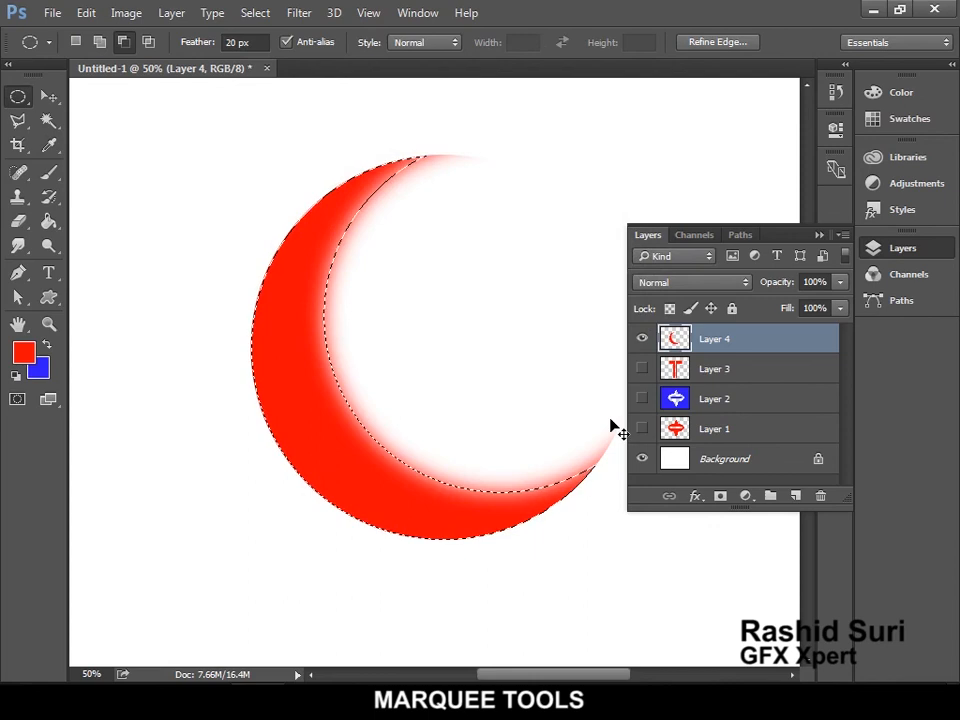
pyautogui.hotkey('ctrl', 'd')
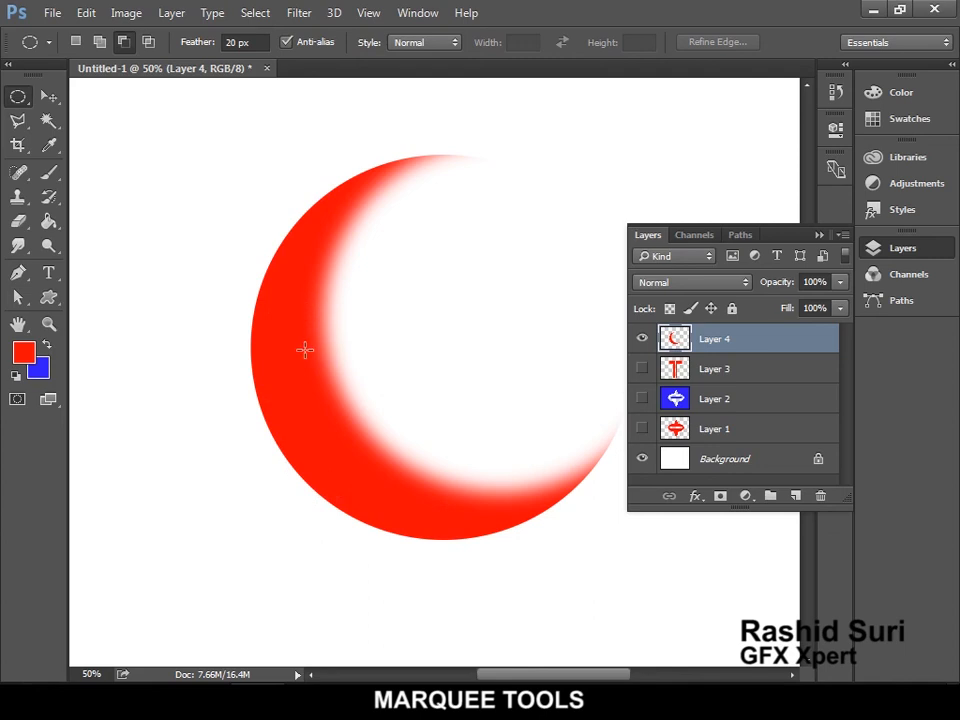
# - Compare the crescent's feathered edge with the Background hidden and shown, and view the whole canvas
pyautogui.click(642, 459)
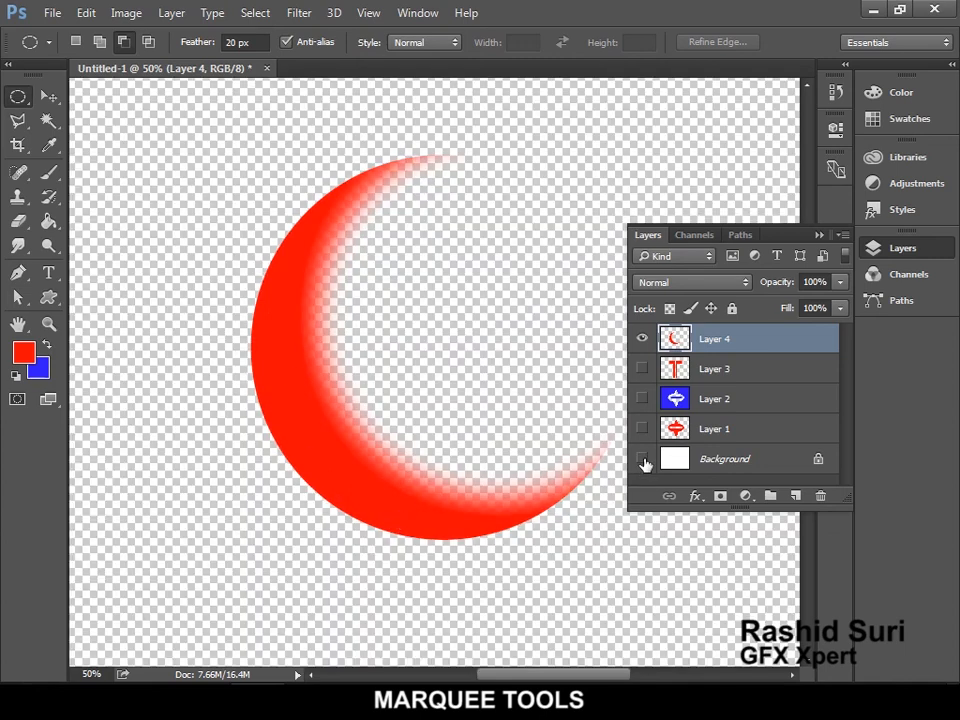
pyautogui.click(642, 459)
pyautogui.click(642, 459)
pyautogui.click(642, 459)
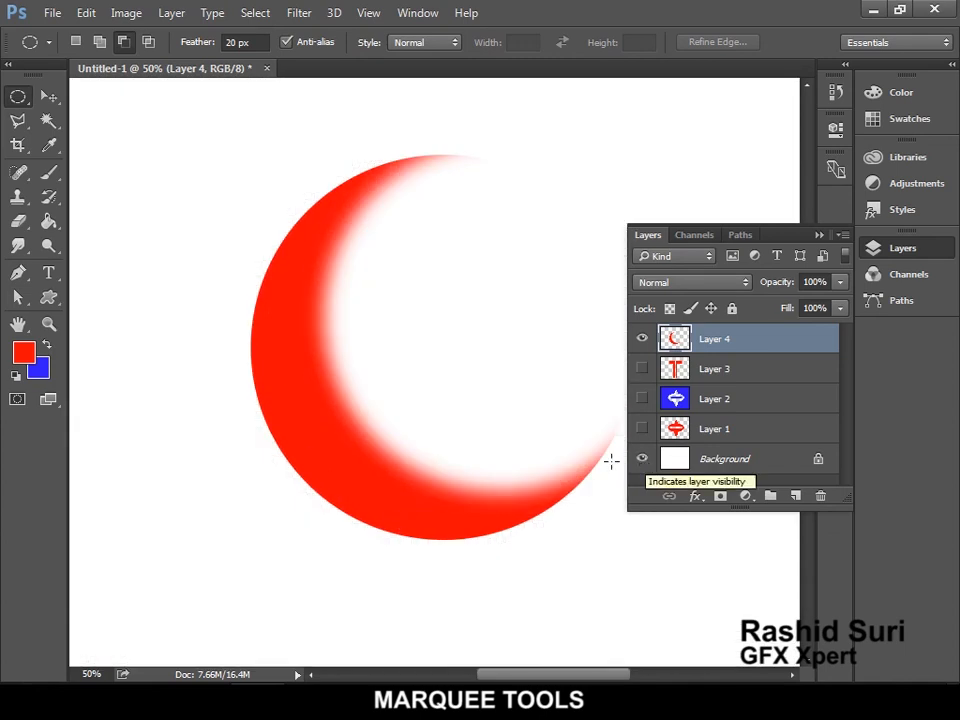
pyautogui.keyDown('alt'); pyautogui.click(417, 339); pyautogui.keyUp('alt')
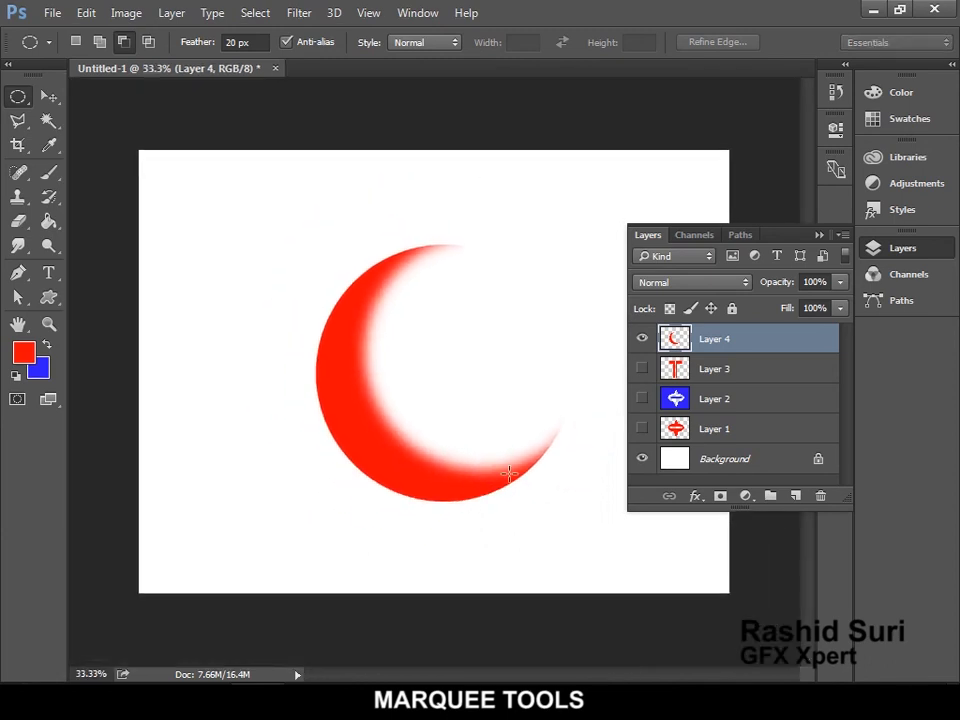
# - Hide Layer 4 and select a medium circle in the upper middle of the canvas with the Elliptical Marquee
pyautogui.click(642, 340)
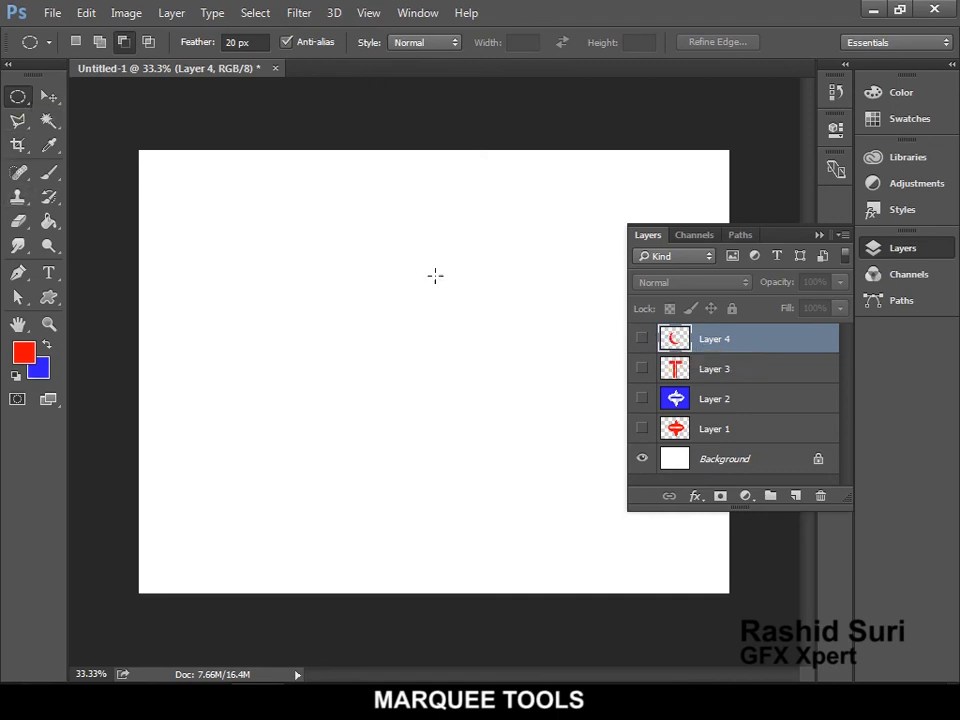
pyautogui.moveTo(423, 293); pyautogui.dragTo(497, 378)
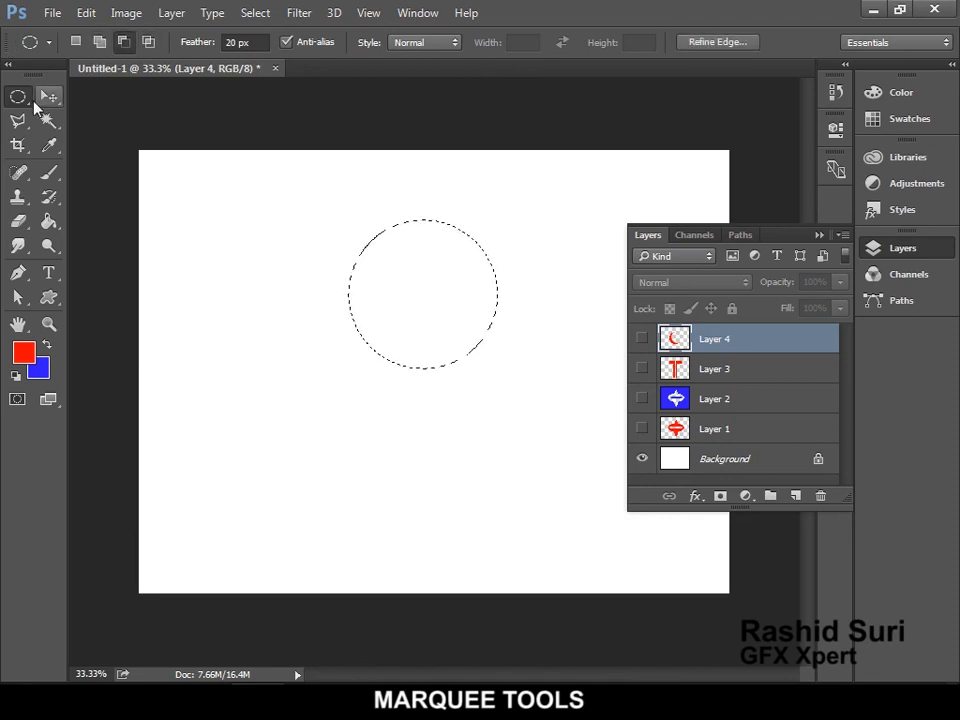
# - With the Rectangular Marquee, add a tall handle below the circle and subtract a rectangular notch from its top to form a wrench
pyautogui.click(17, 97)
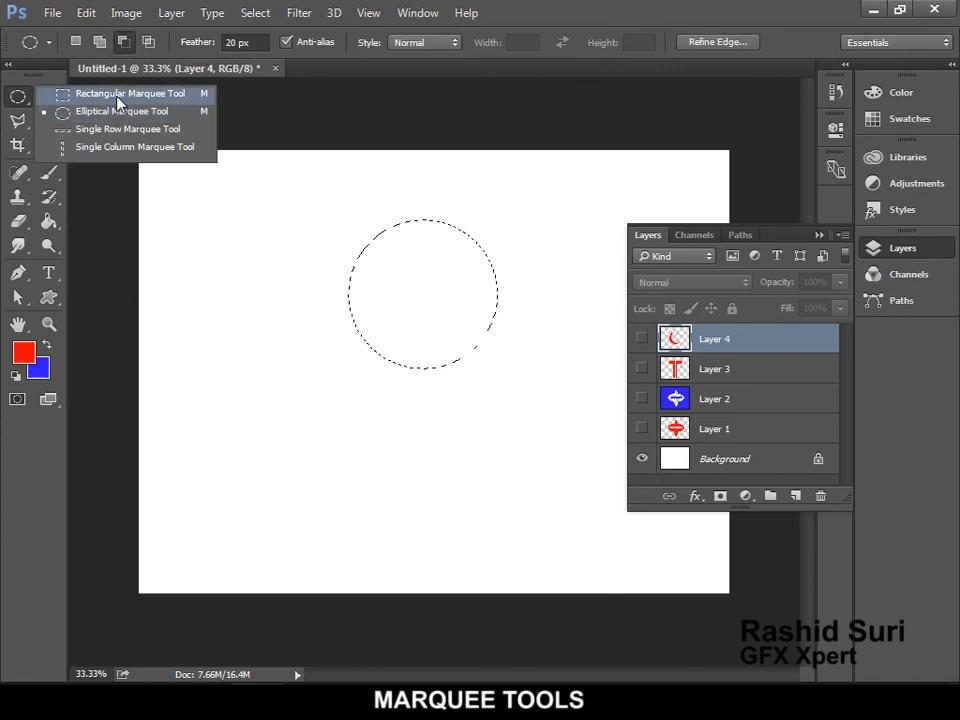
pyautogui.click(117, 97)
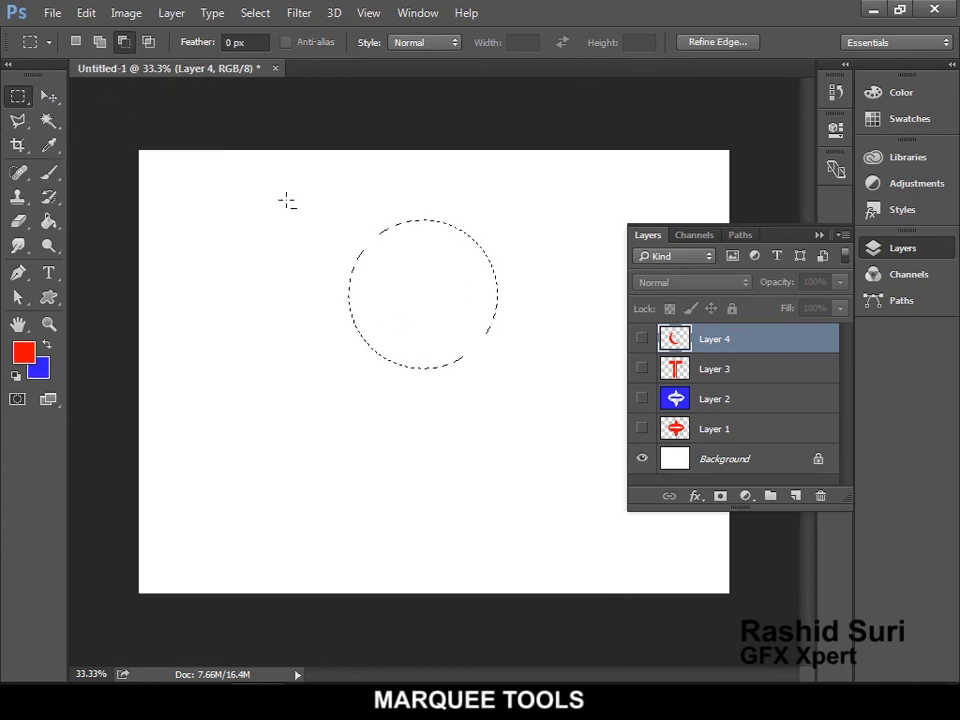
pyautogui.click(99, 42)
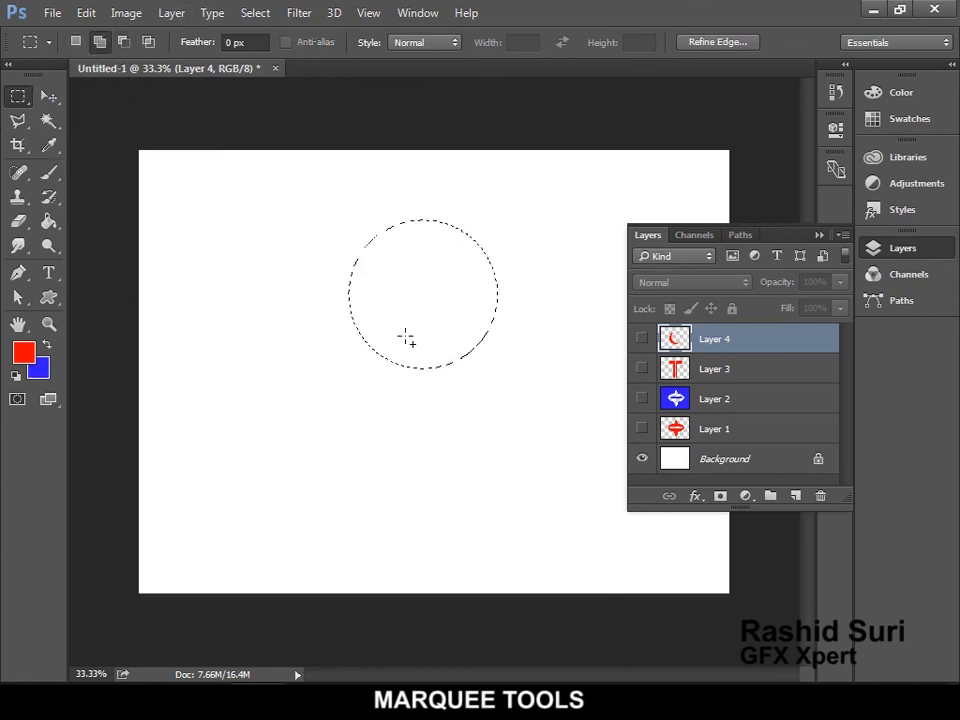
pyautogui.moveTo(403, 326); pyautogui.dragTo(457, 567)
pyautogui.moveTo(392, 326); pyautogui.dragTo(461, 574)
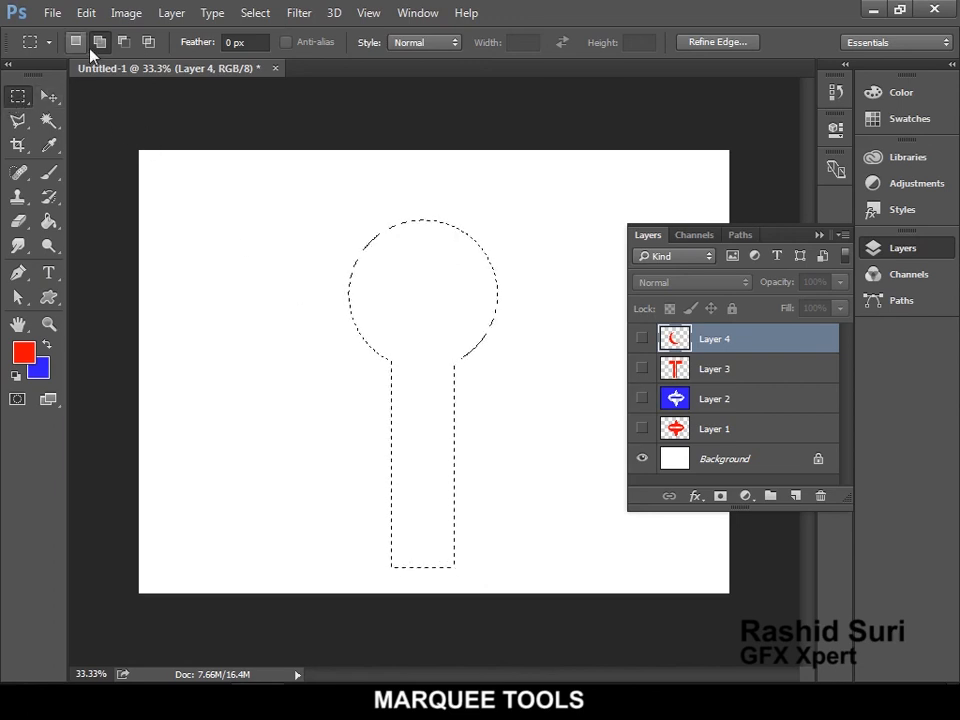
pyautogui.click(123, 42)
pyautogui.moveTo(388, 204); pyautogui.dragTo(463, 315)
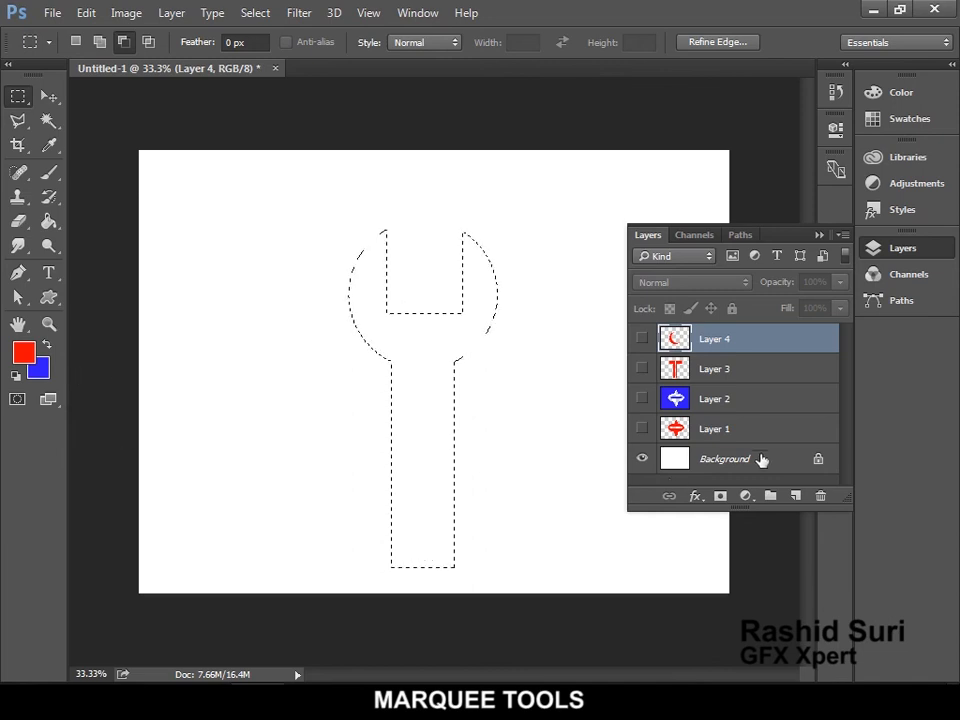
# - Fill the wrench selection on a new layer with the blue background colour and deselect it
pyautogui.click(792, 497)
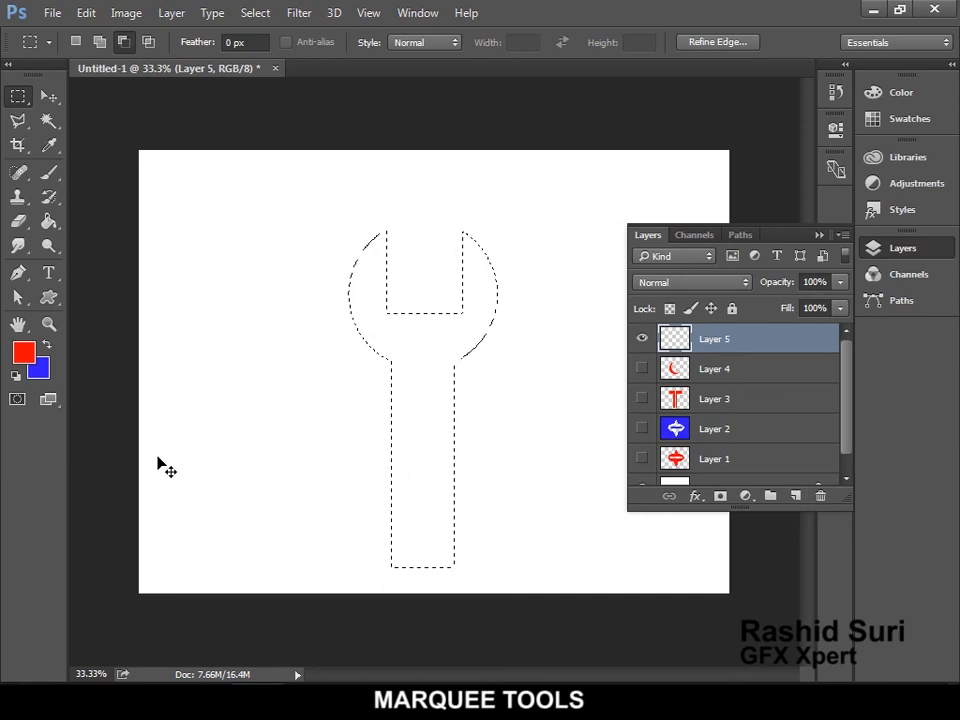
pyautogui.hotkey('ctrl', 'BackSpace')
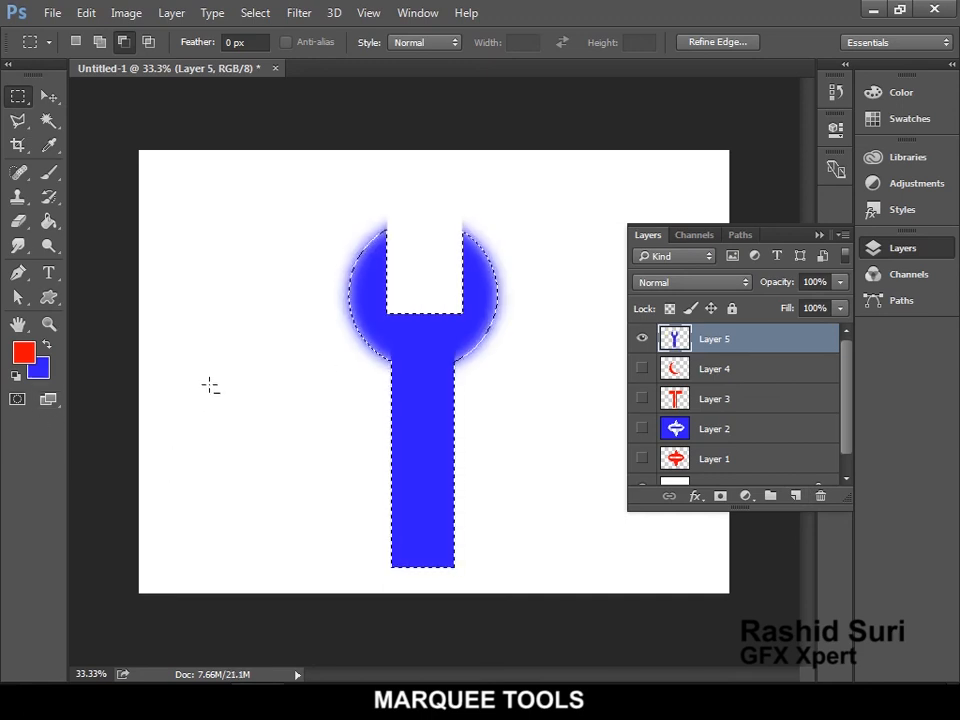
pyautogui.click(48, 97)
pyautogui.click(352, 361)
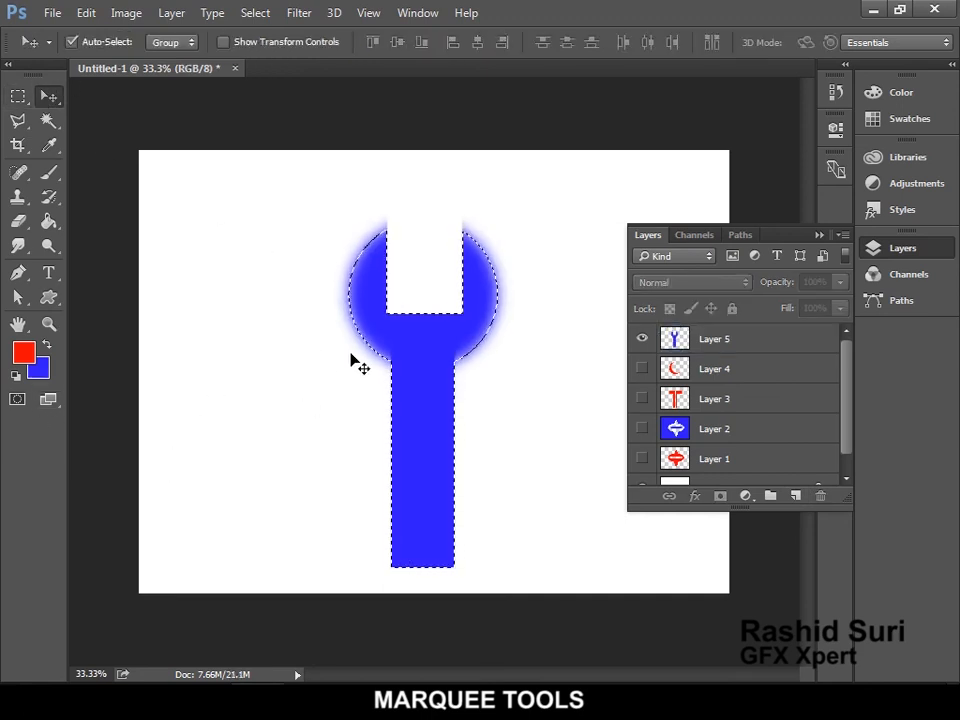
pyautogui.hotkey('ctrl', 'd')
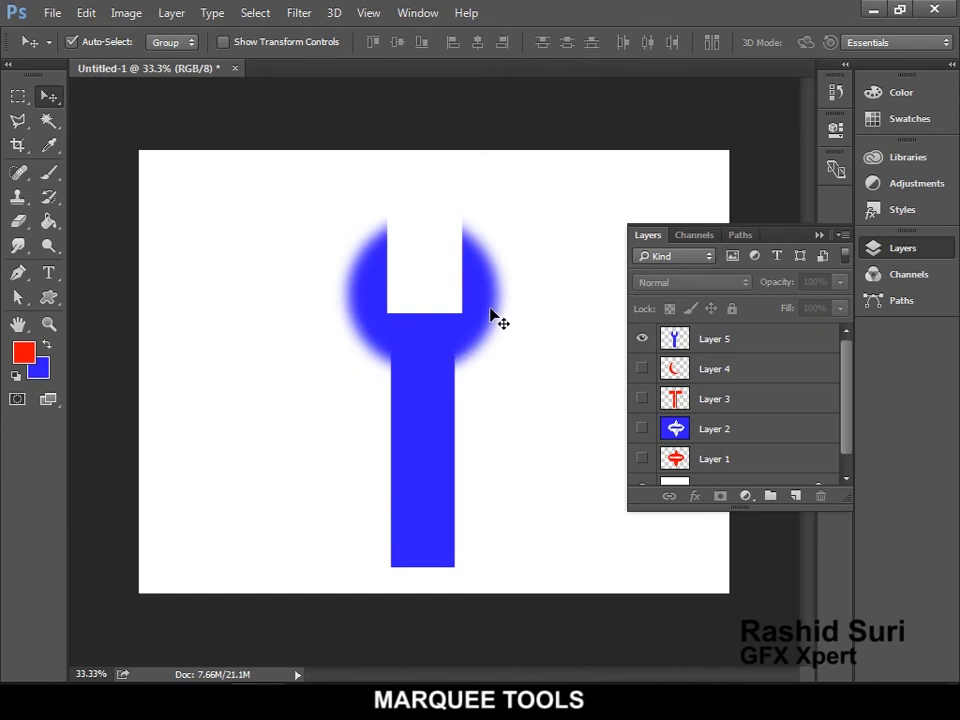
# - Undo the feathered wrench's deselection, fill, new layer and selection, back to the empty canvas with Layer 4 hidden
pyautogui.hotkey('ctrl', 'z')
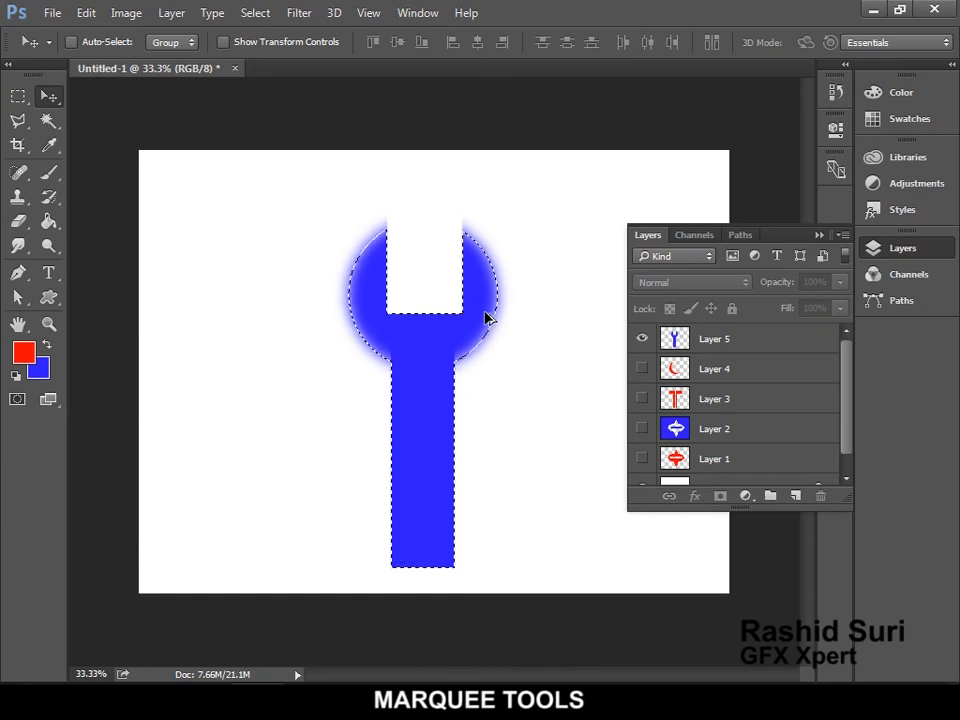
pyautogui.hotkey('ctrl', 'alt', 'z')
pyautogui.hotkey('ctrl', 'alt', 'z')
pyautogui.hotkey('ctrl', 'alt', 'z')
pyautogui.hotkey('ctrl', 'alt', 'z')
pyautogui.hotkey('ctrl', 'alt', 'z')
pyautogui.hotkey('ctrl', 'alt', 'z')
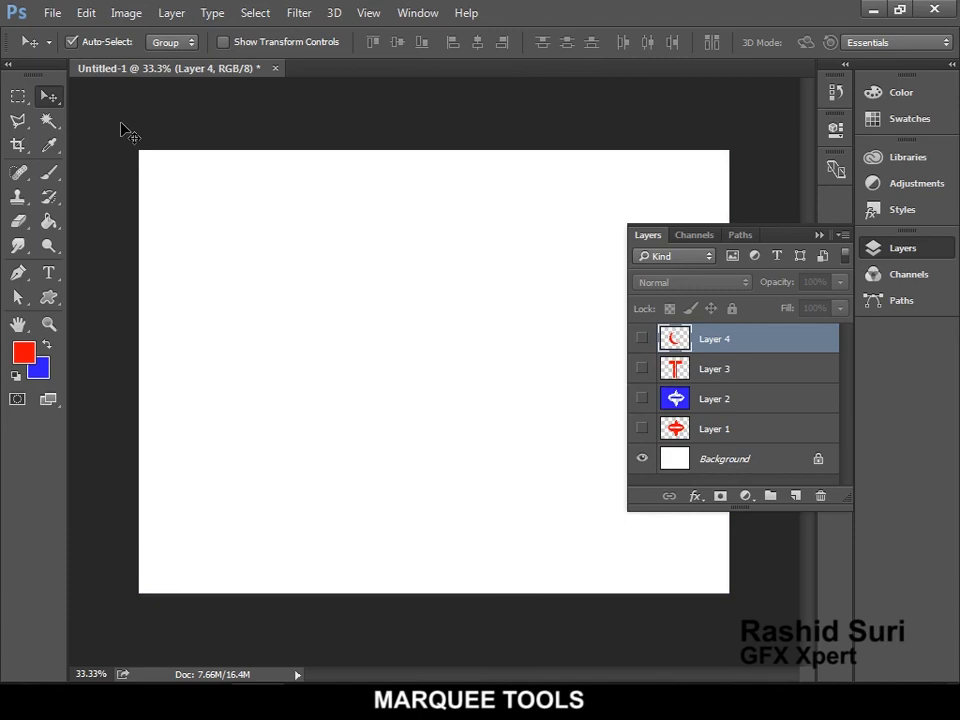
# - Set the Elliptical Marquee's feather to 0 px and select a medium circle in the upper middle of the canvas
pyautogui.click(18, 96)
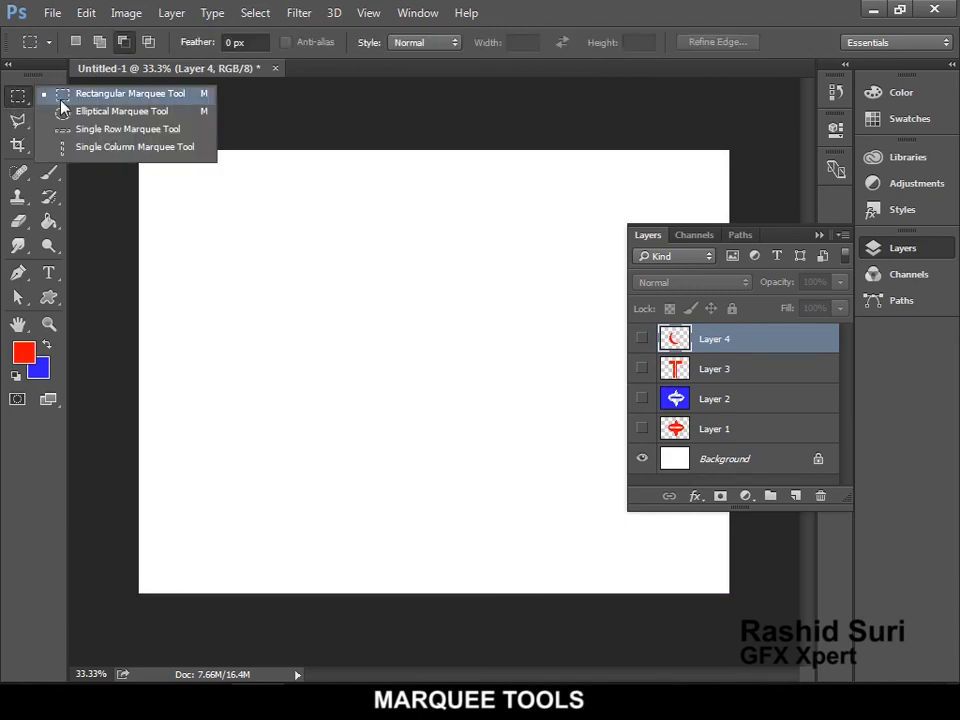
pyautogui.click(62, 111)
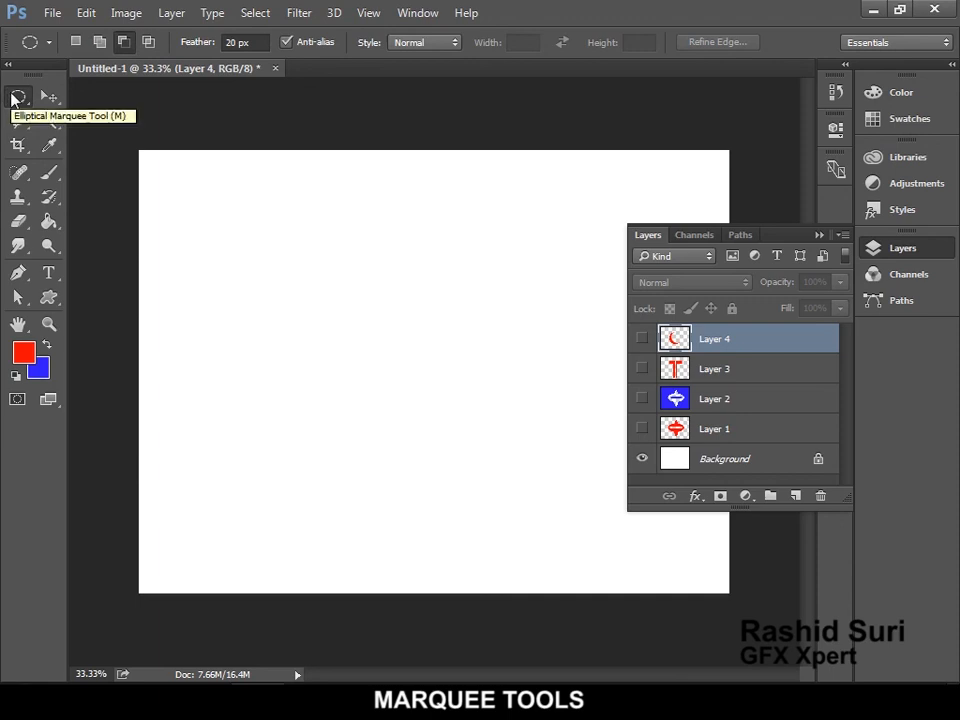
pyautogui.click(198, 43)
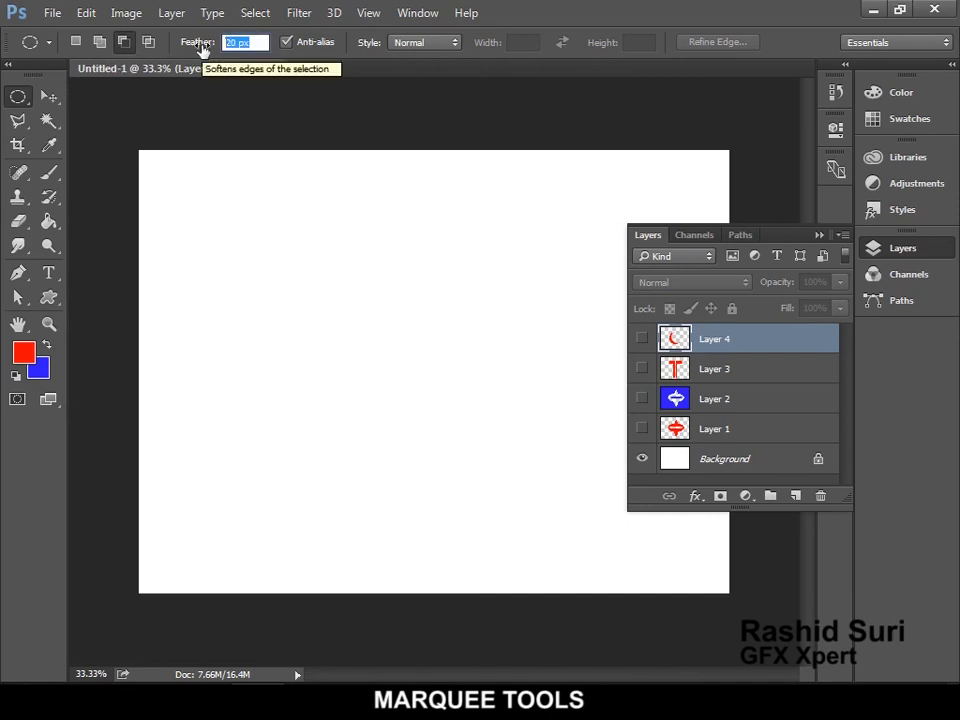
pyautogui.write('0')
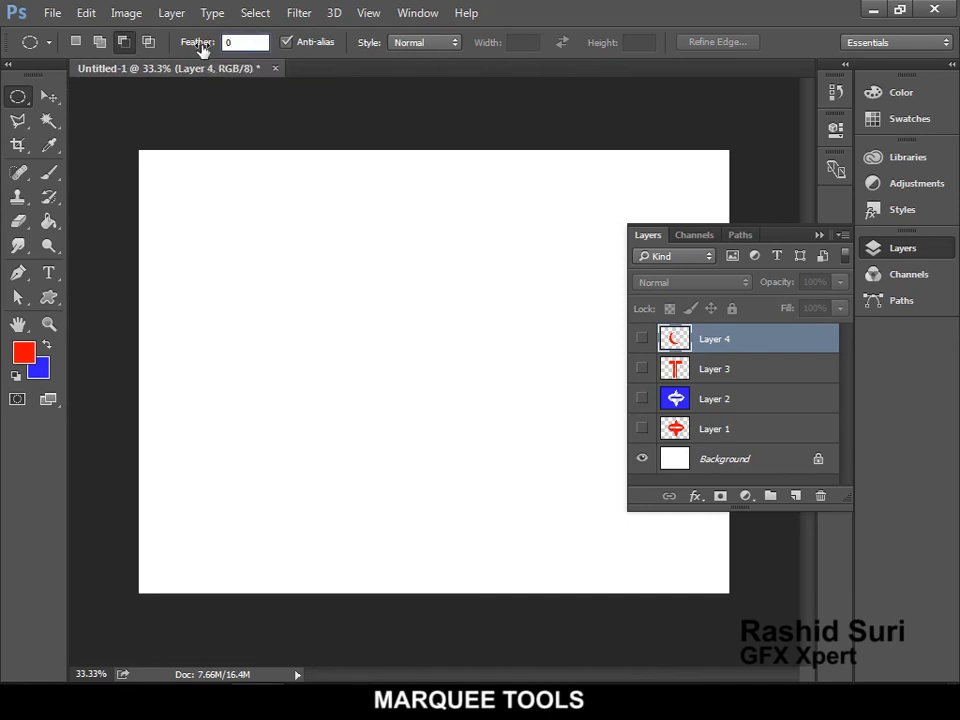
pyautogui.moveTo(404, 287); pyautogui.dragTo(476, 354)
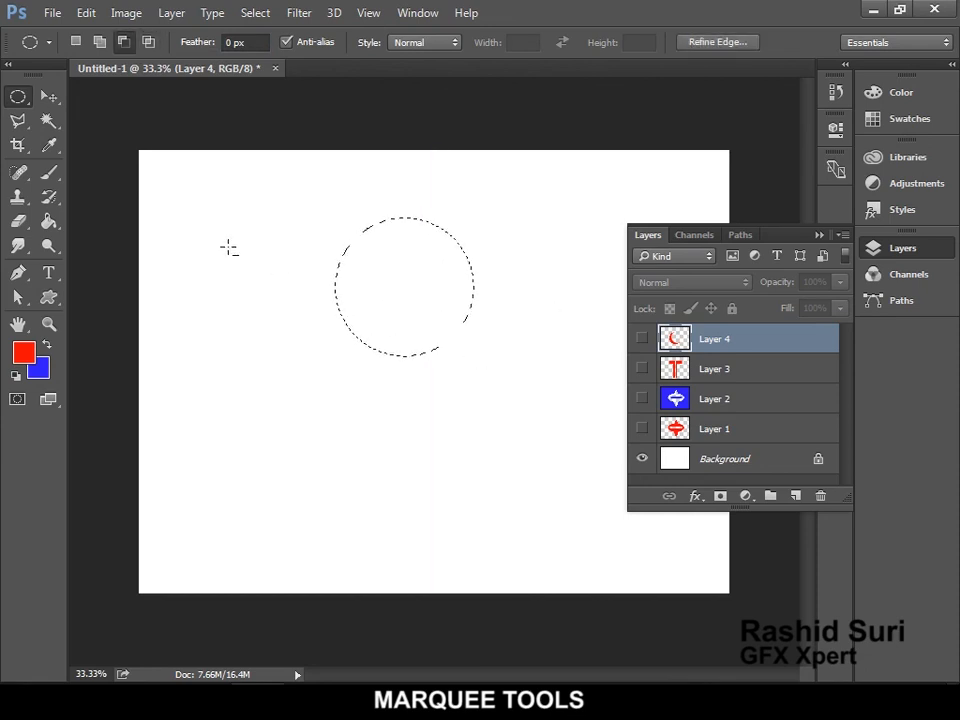
# - With the Rectangular Marquee, add a tall handle below the unfeathered circle and subtract a rectangular notch from its top
pyautogui.rightClick(18, 96)
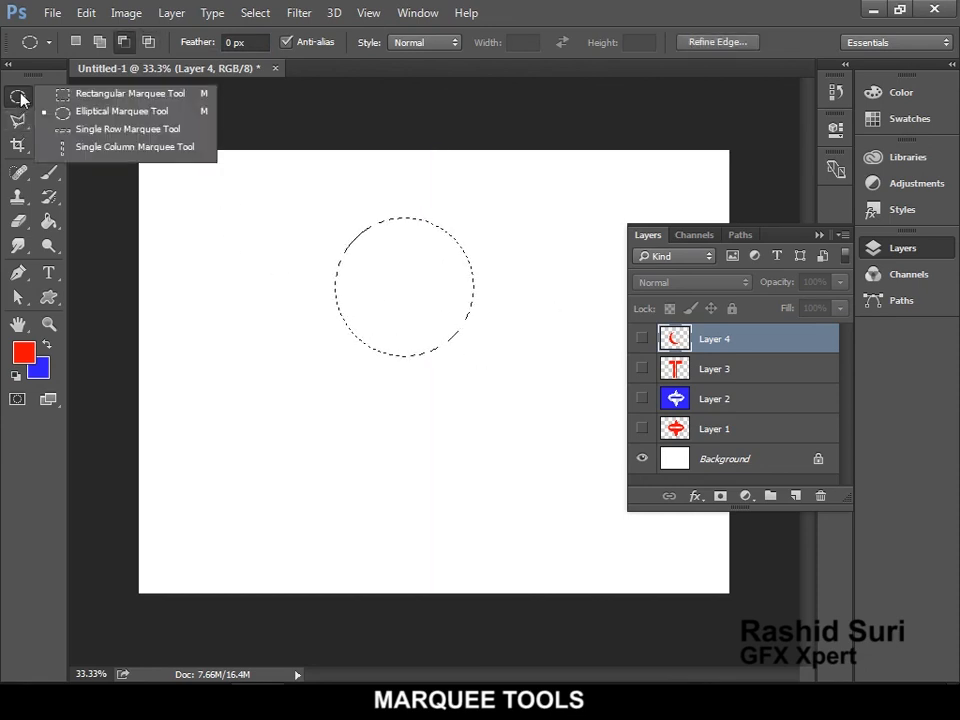
pyautogui.click(75, 97)
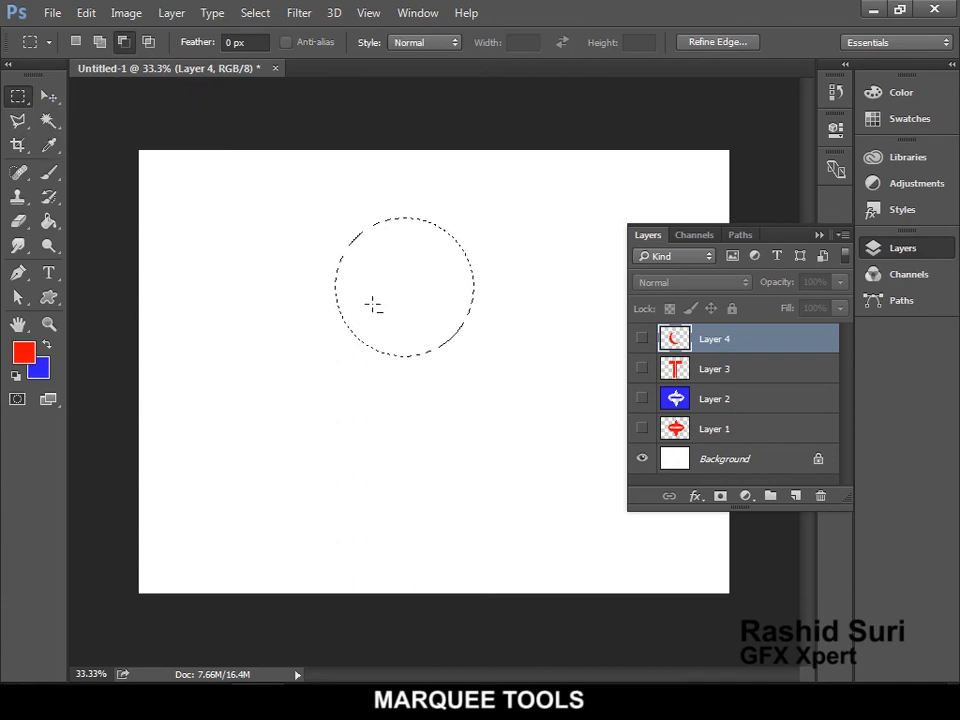
pyautogui.click(99, 42)
pyautogui.moveTo(381, 323); pyautogui.dragTo(434, 560)
pyautogui.click(123, 42)
pyautogui.moveTo(424, 283); pyautogui.dragTo(436, 299)
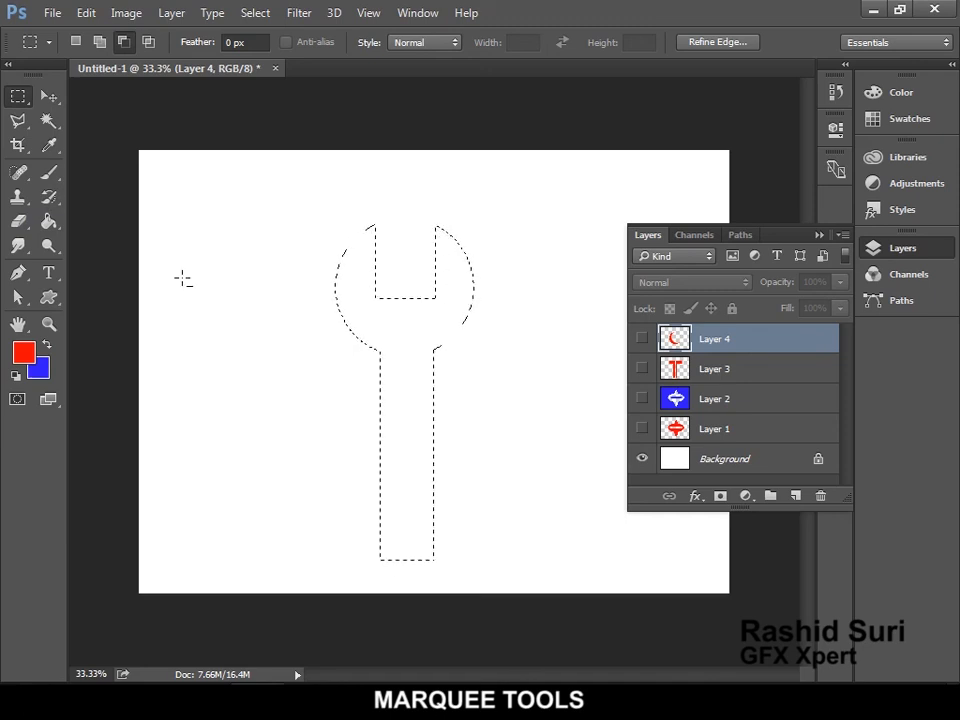
# - Fill the sharp-edged wrench selection with blue on a new layer and check it with the Background hidden and shown
pyautogui.click(796, 497)
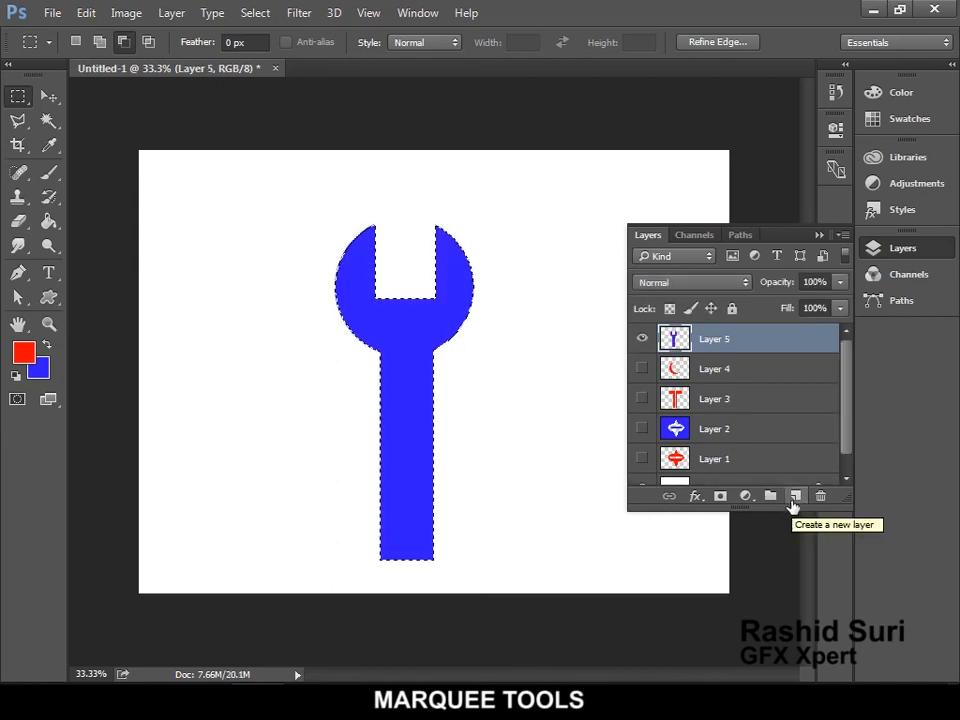
pyautogui.moveTo(846, 448); pyautogui.dragTo(847, 469)
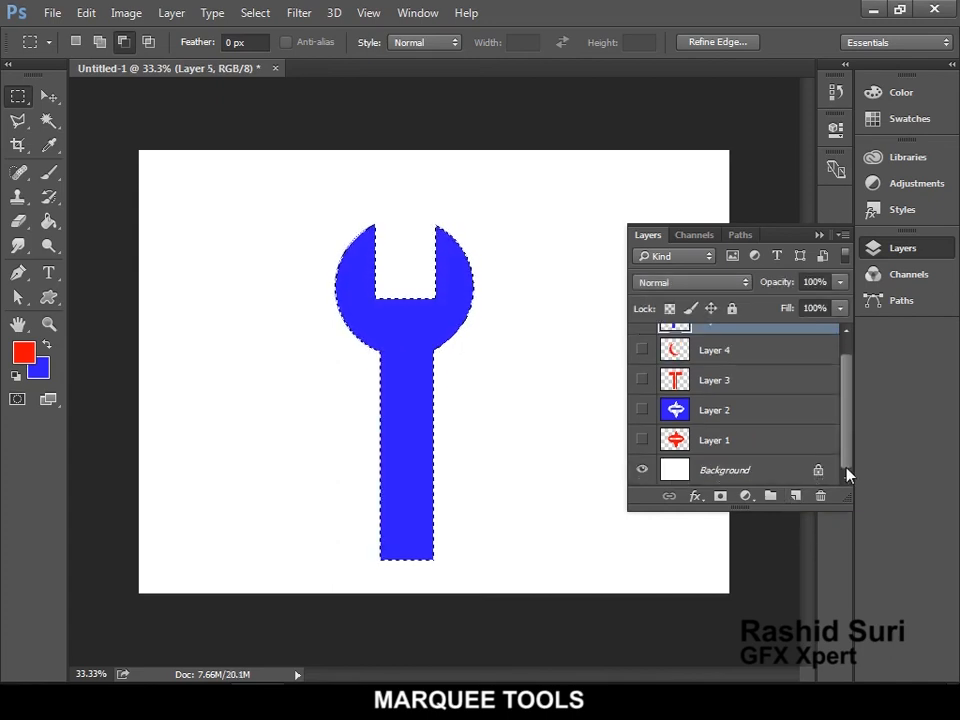
pyautogui.click(643, 474)
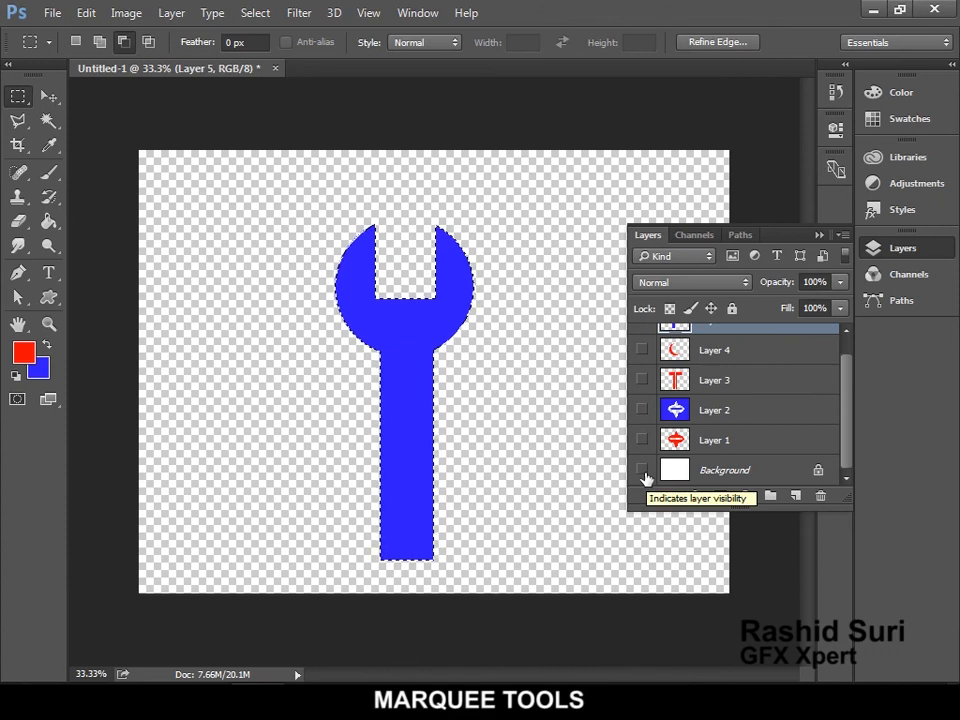
pyautogui.click(643, 471)
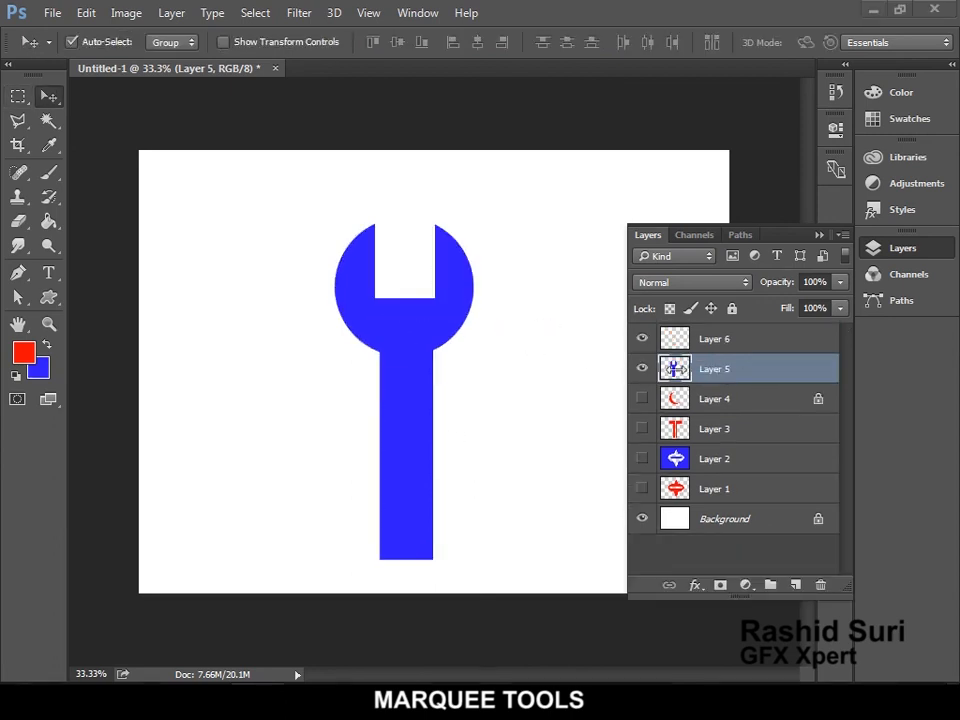
# - Load the wrench on Layer 5 as a selection and make the empty Layer 6 active
pyautogui.press('ctrl')
pyautogui.keyDown('ctrl'); pyautogui.click(675, 369); pyautogui.keyUp('ctrl')
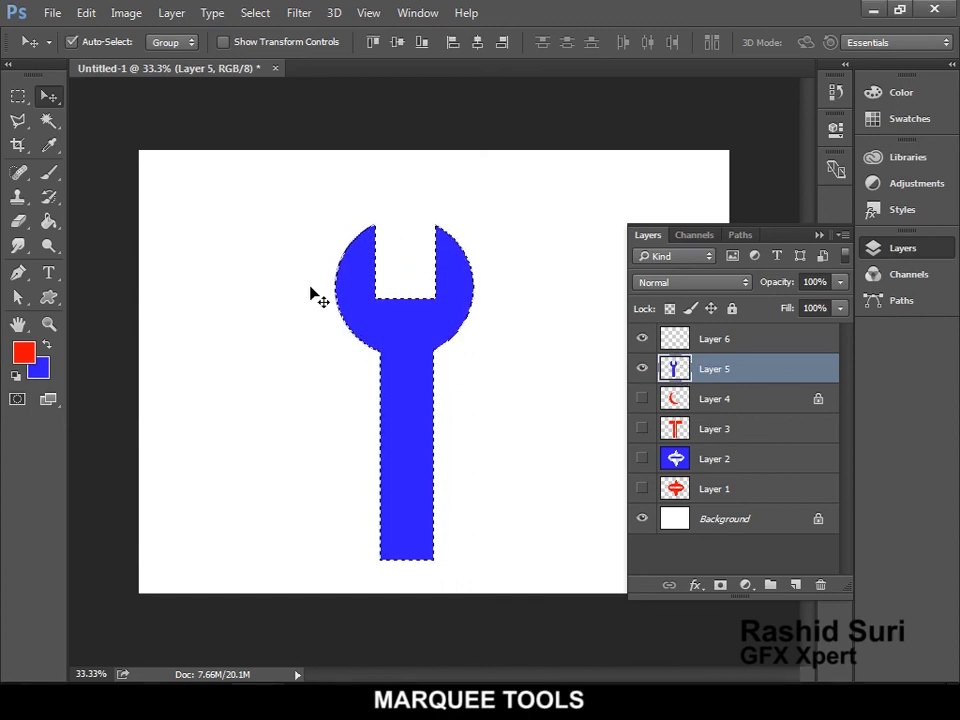
pyautogui.click(700, 340)
# - Stroke the wrench selection on Layer 6 with a 20 px centered line in dark brown 4f2929
pyautogui.click(86, 13)
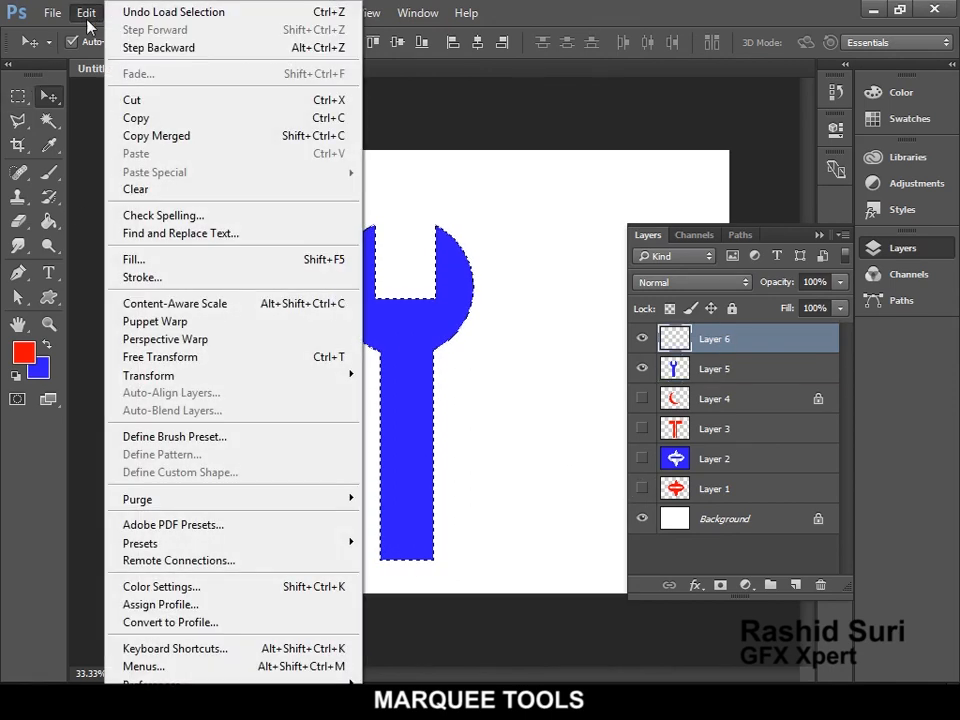
pyautogui.click(140, 277)
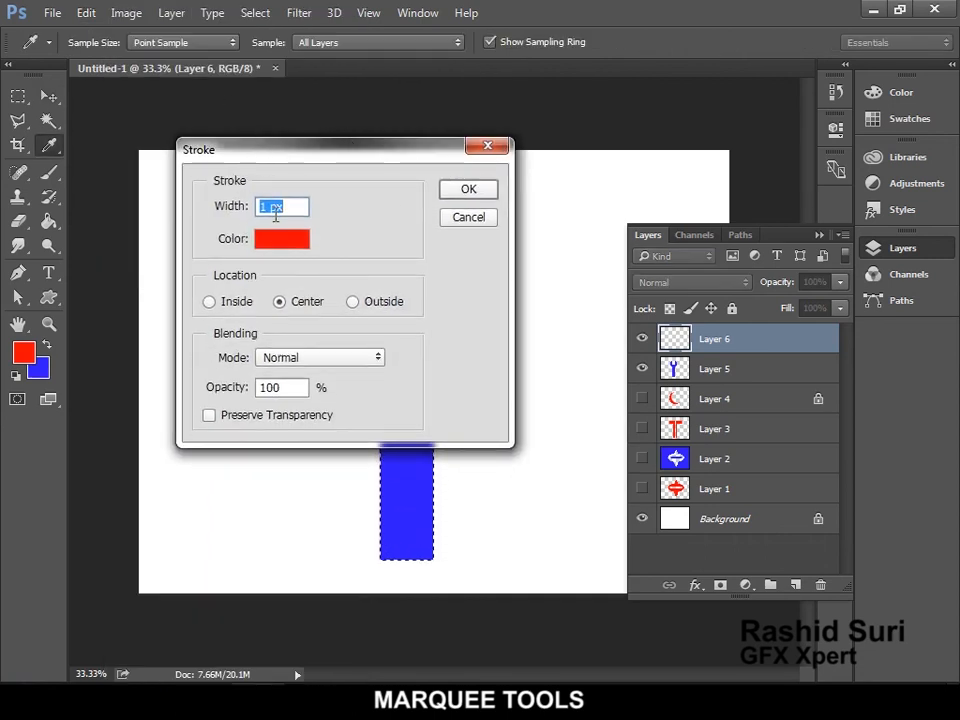
pyautogui.write('20')
pyautogui.click(273, 245)
pyautogui.moveTo(345, 322); pyautogui.dragTo(348, 323)
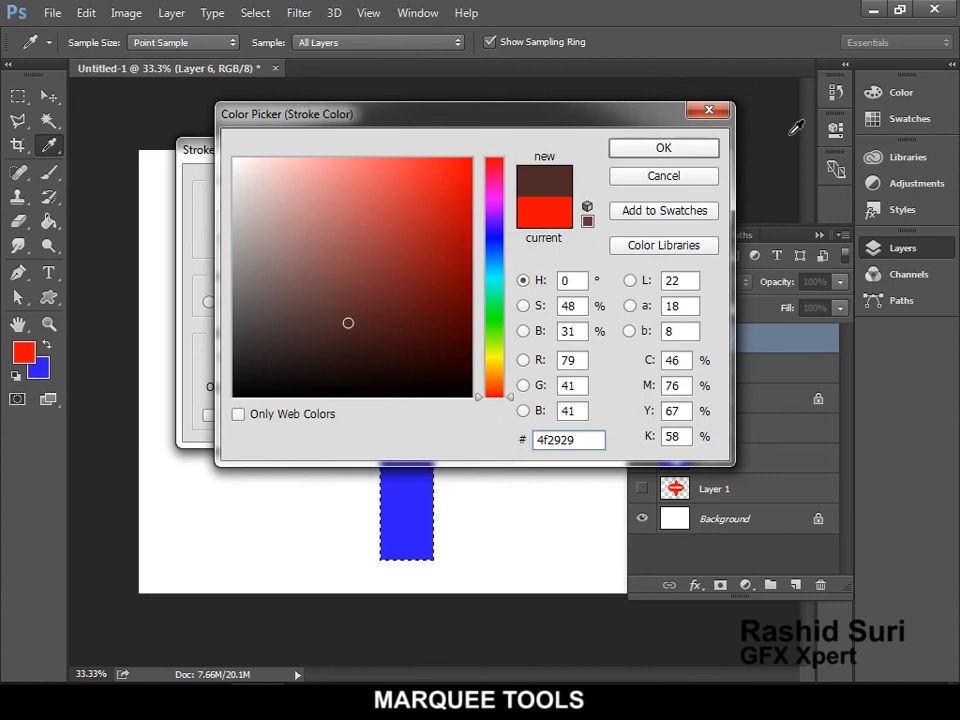
pyautogui.click(679, 155)
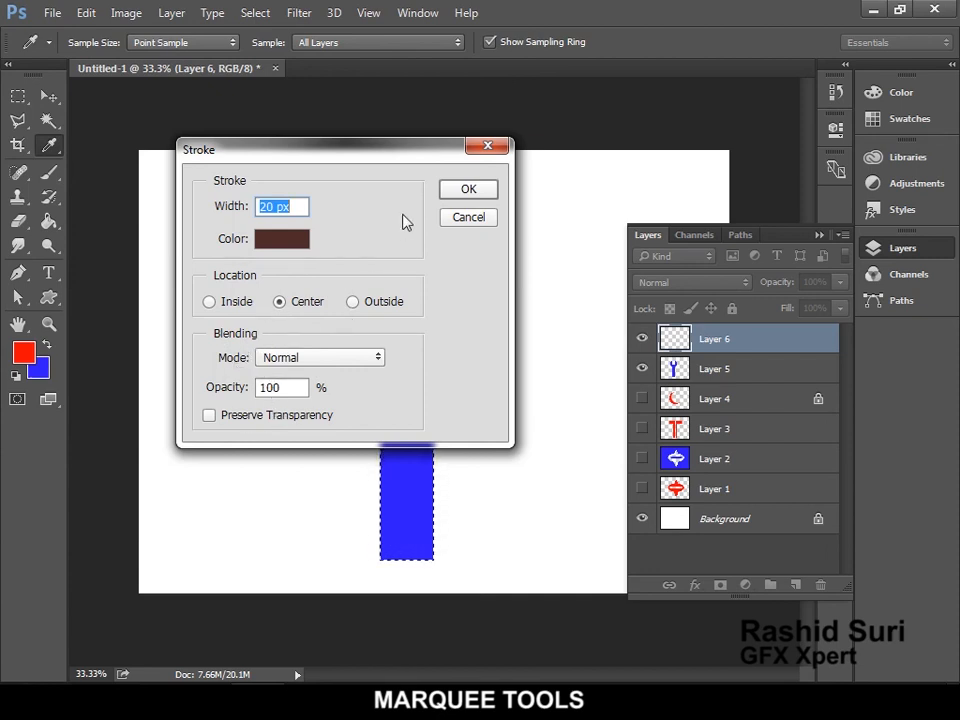
pyautogui.click(464, 193)
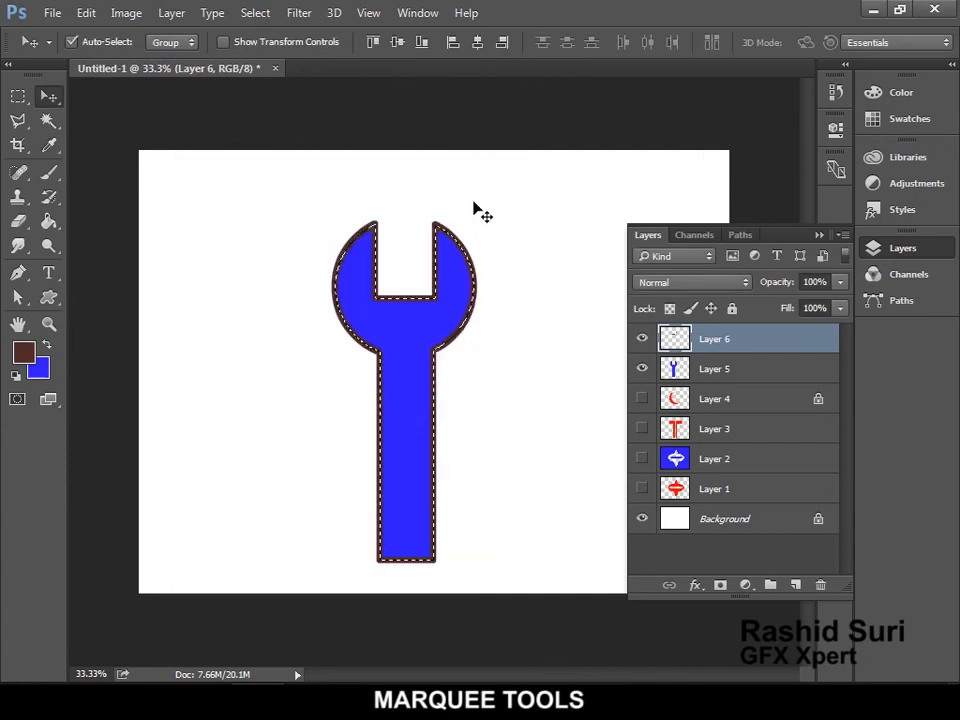
# - Deselect the stroked wrench outline
pyautogui.hotkey('ctrl', 'space')
pyautogui.moveTo(321, 218); pyautogui.dragTo(377, 244)
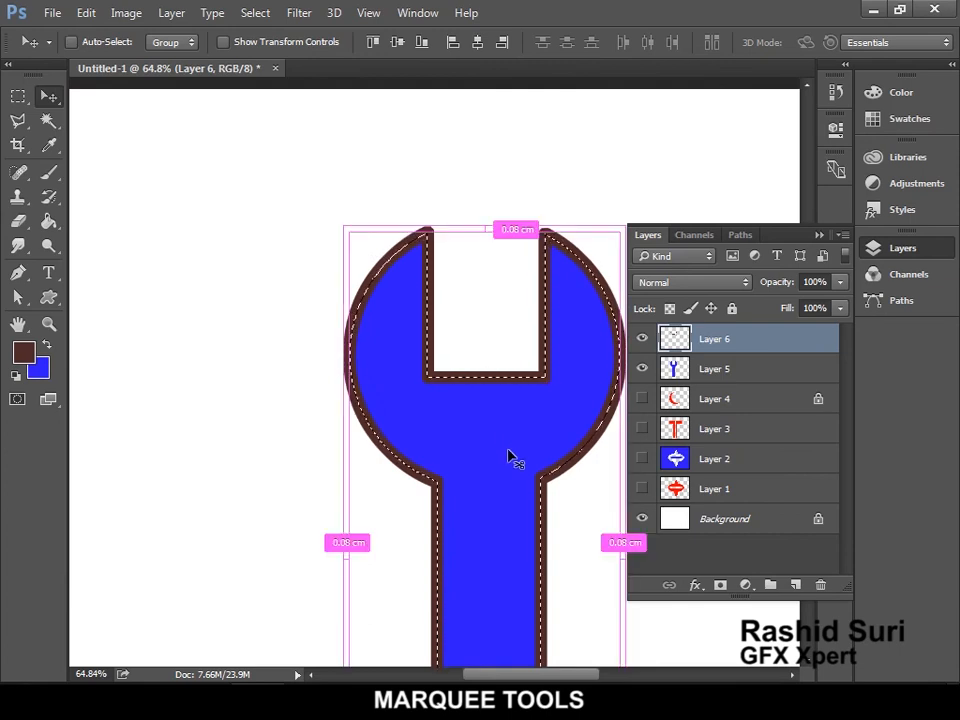
pyautogui.hotkey('ctrl', 'd')
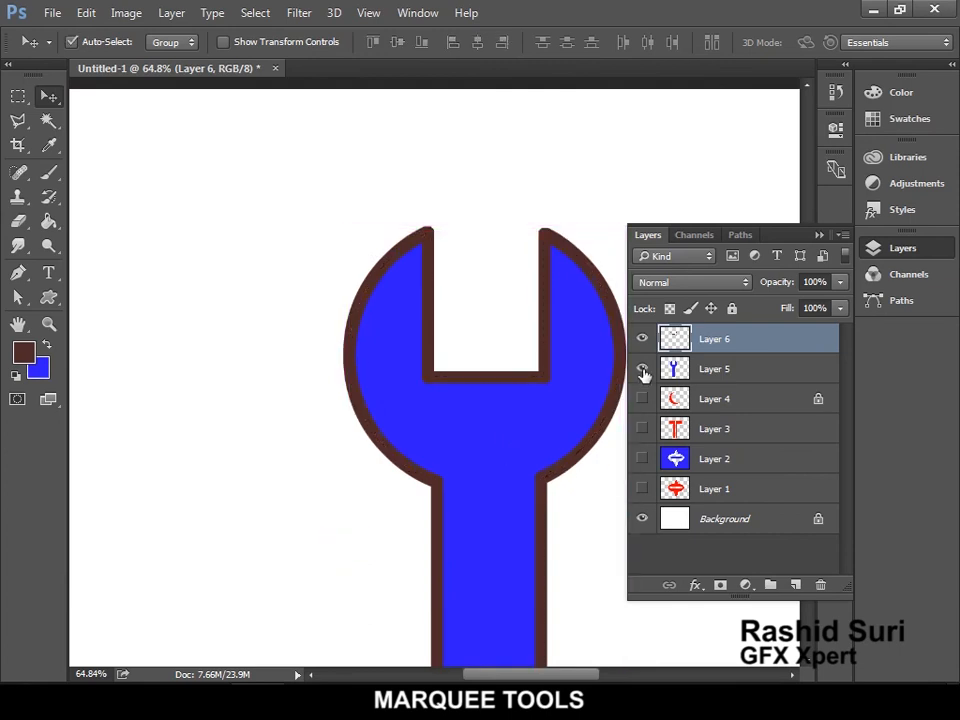
# - Compare the brown outline with Layer 5's blue fill hidden and shown, and view the whole canvas
pyautogui.click(642, 369)
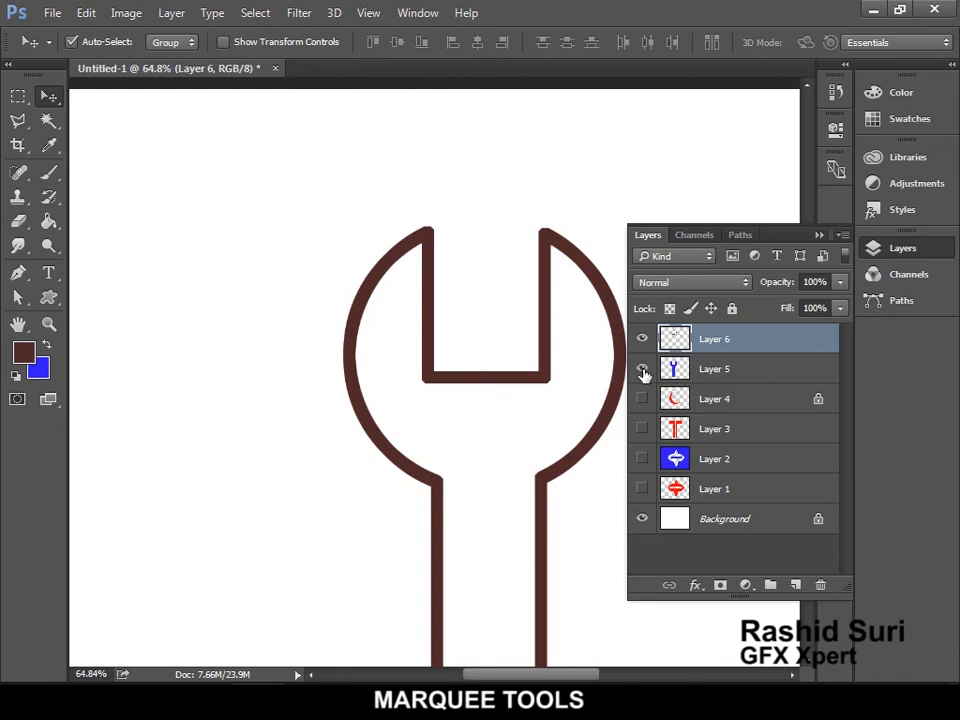
pyautogui.click(642, 369)
pyautogui.click(642, 369)
pyautogui.click(642, 369)
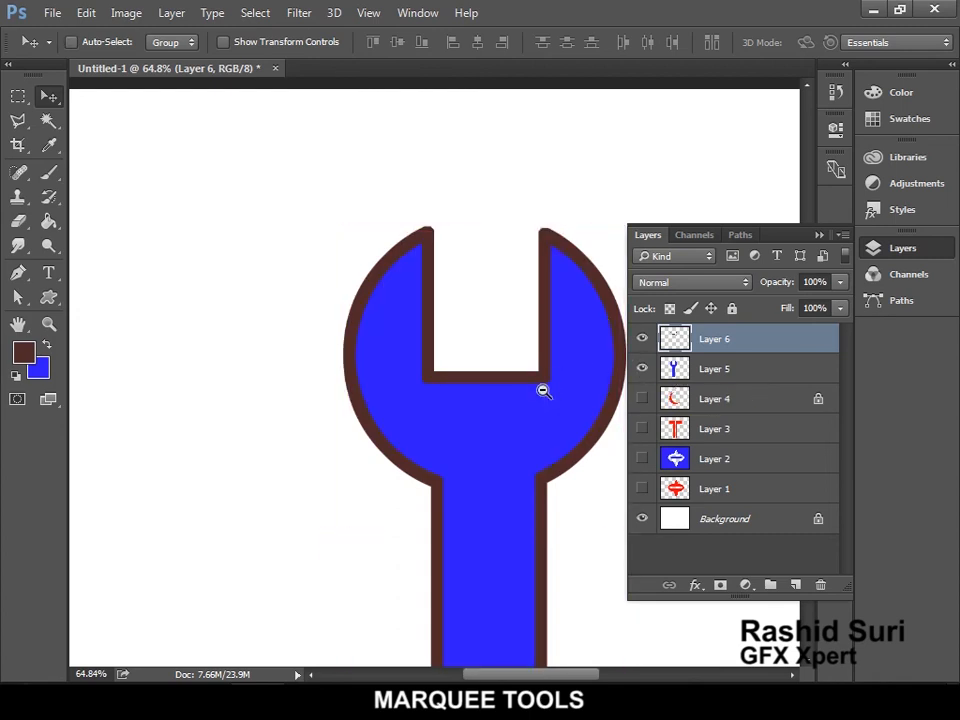
pyautogui.keyDown('ctrl'); pyautogui.keyDown('alt'); pyautogui.click(543, 390); pyautogui.keyUp('alt'); pyautogui.keyUp('ctrl')
pyautogui.keyDown('ctrl'); pyautogui.keyDown('alt'); pyautogui.click(543, 390); pyautogui.keyUp('alt'); pyautogui.keyUp('ctrl')
pyautogui.keyDown('ctrl'); pyautogui.keyDown('alt'); pyautogui.click(543, 390); pyautogui.keyUp('alt'); pyautogui.keyUp('ctrl')
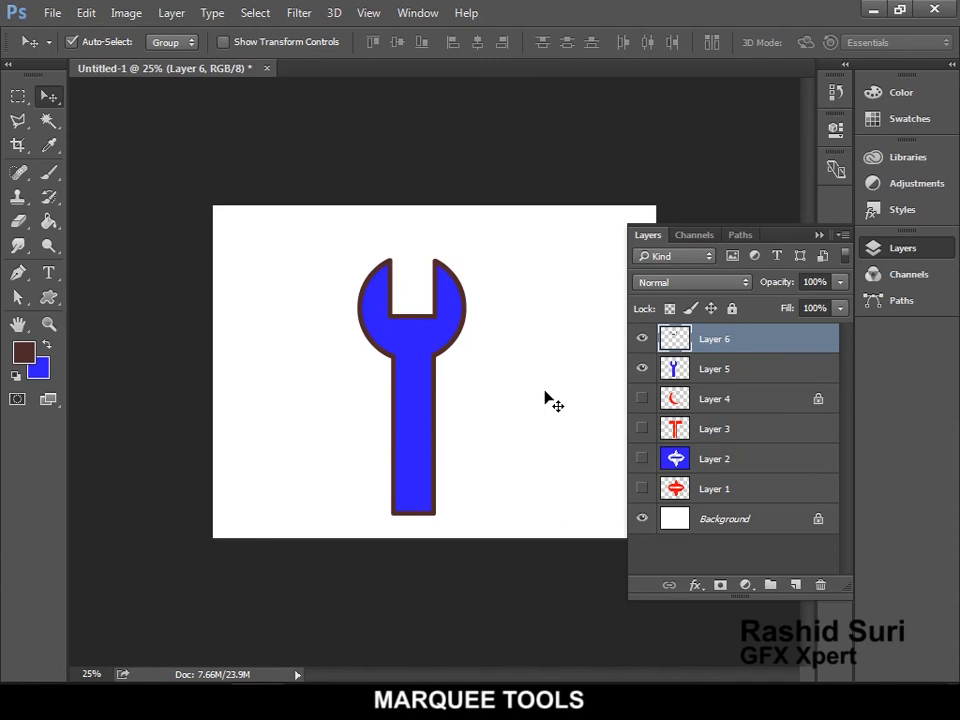